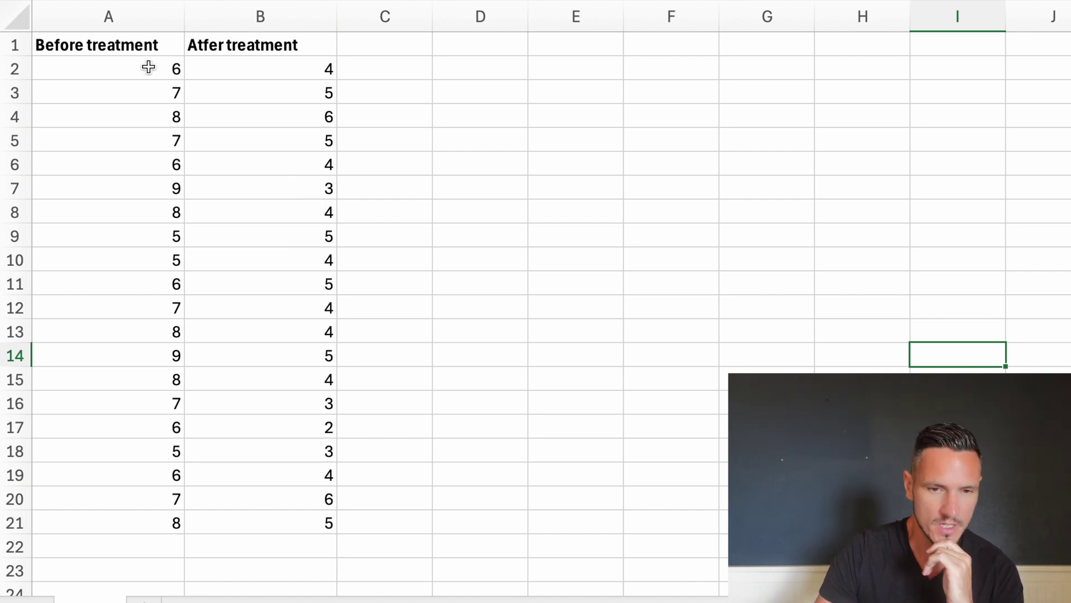
Copy the twenty before/after score pairs in Excel range A2:B21.
drag(126, 64, 165, 522)
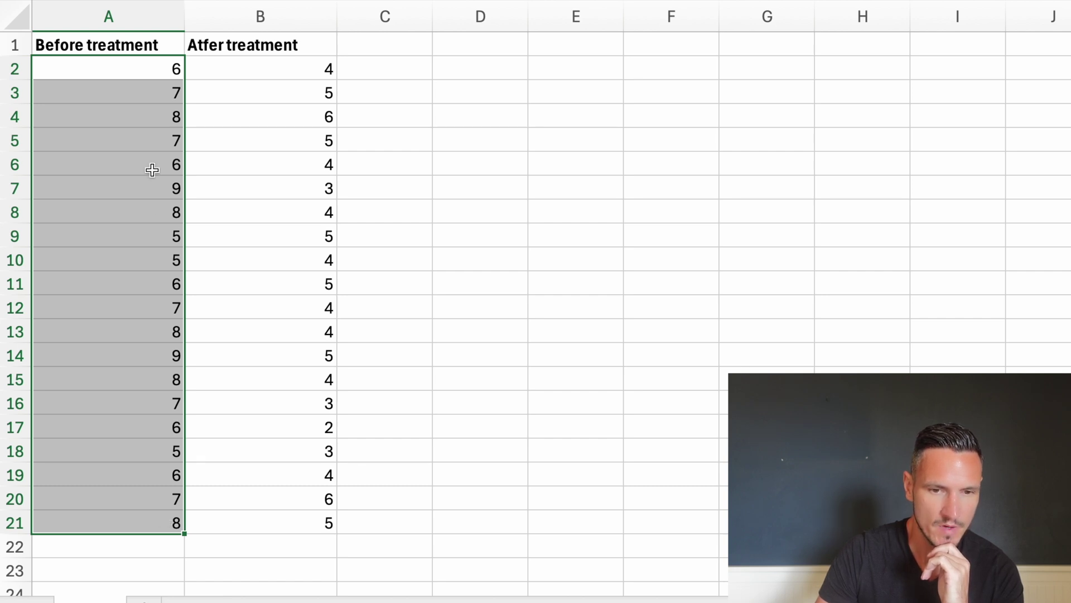
click(277, 74)
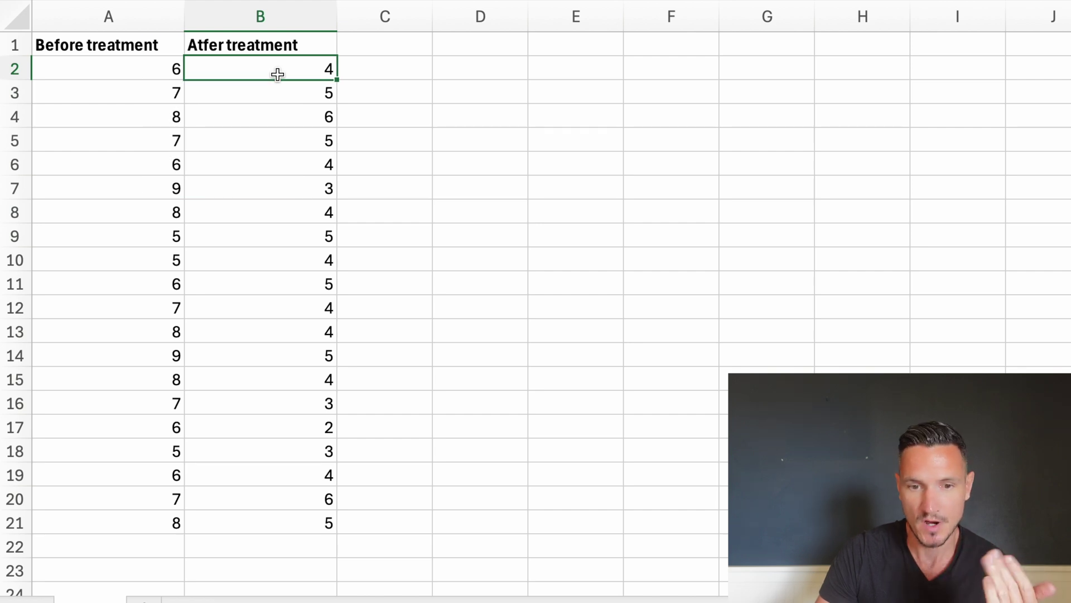
click(134, 48)
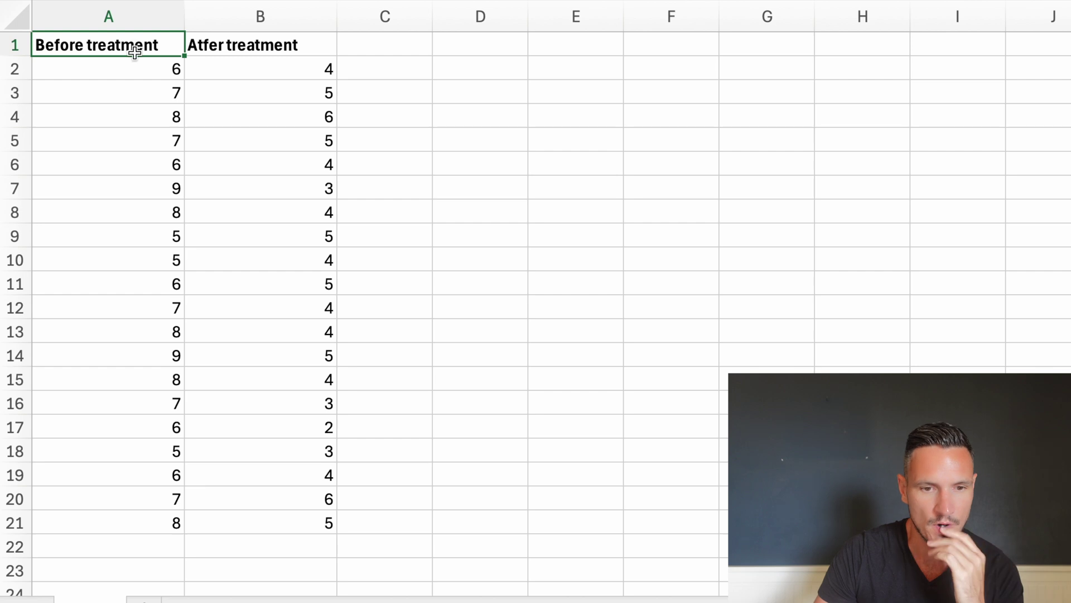
drag(127, 72, 274, 518)
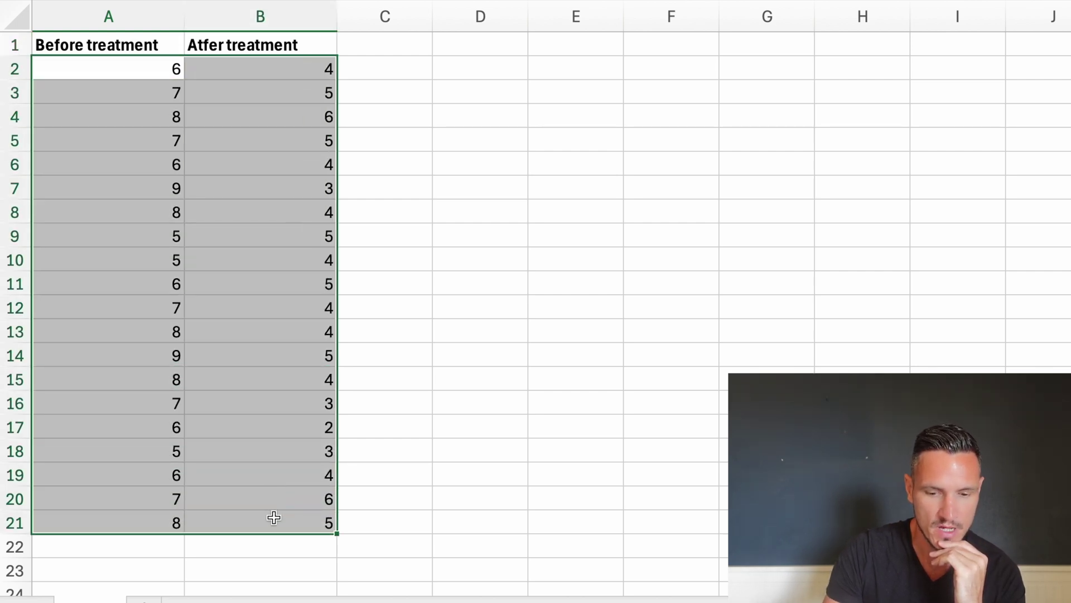
key(super+c)
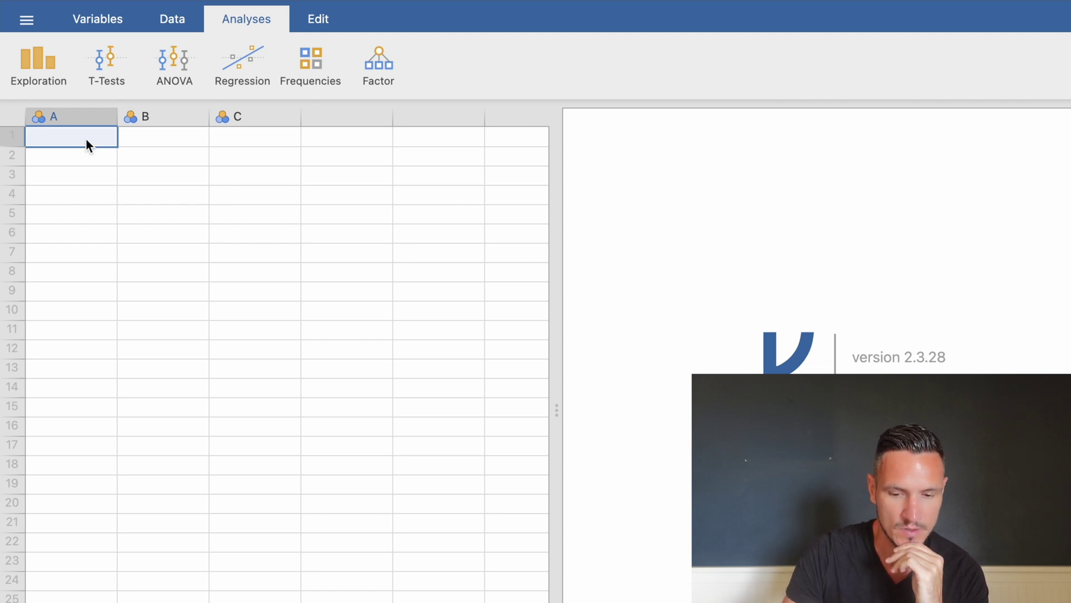
Paste the score pairs into jamovi's data sheet starting at A1 and show the Data tools.
key(ctrl+v)
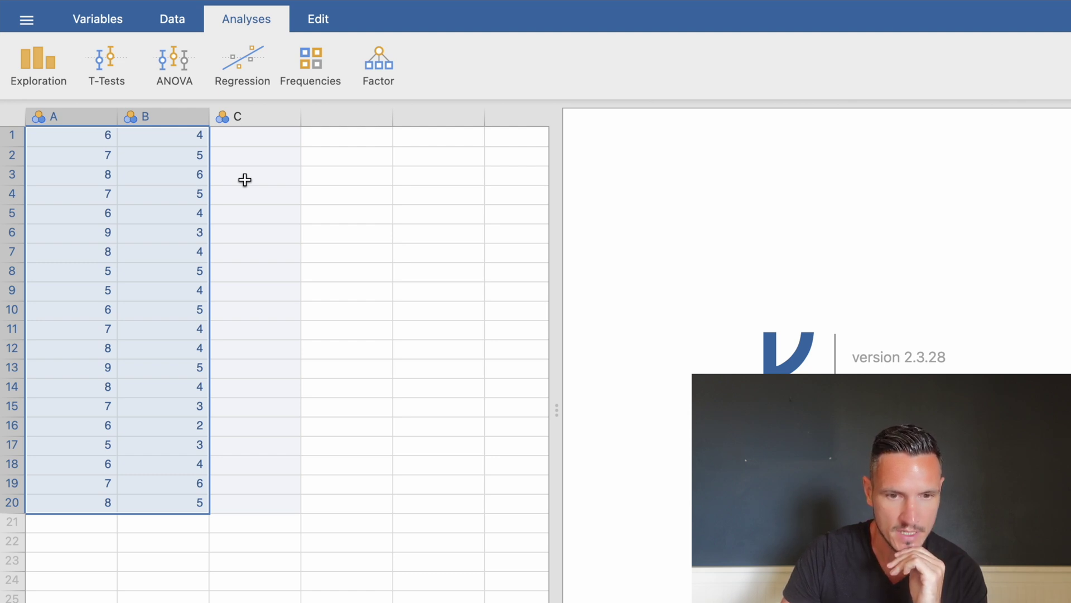
click(167, 20)
In variable setup, rename column A to 'Before treatment' and set its measure type to Continuous.
click(175, 58)
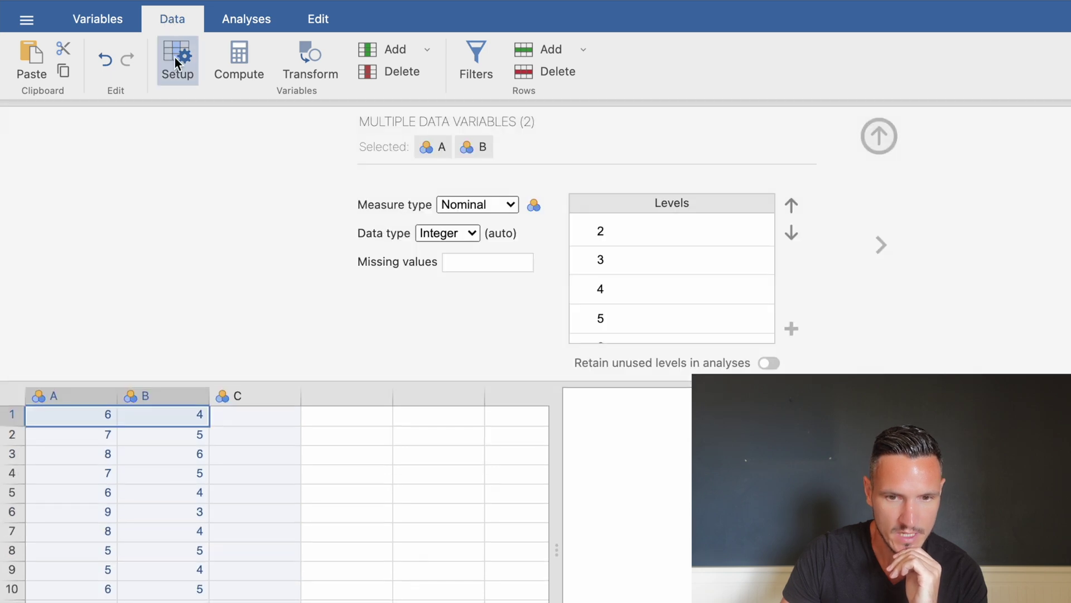
click(63, 398)
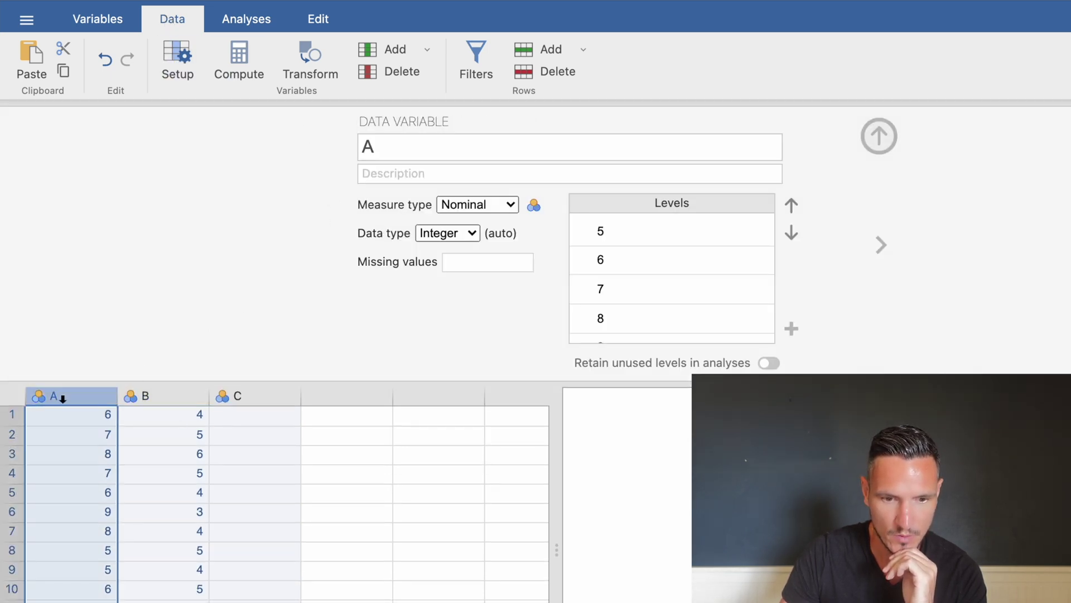
double_click(397, 151)
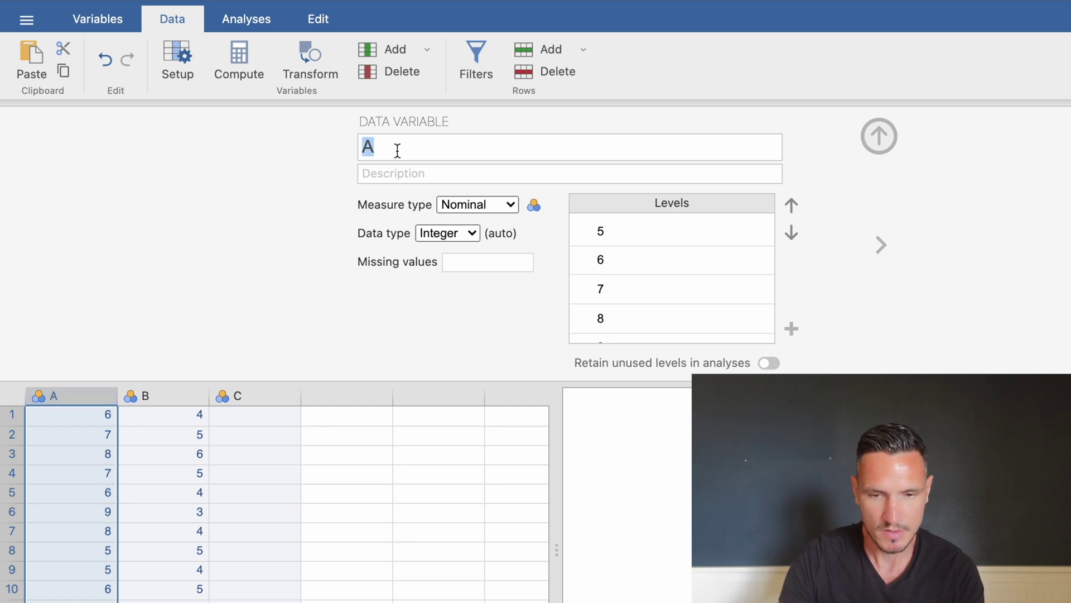
text(Before)
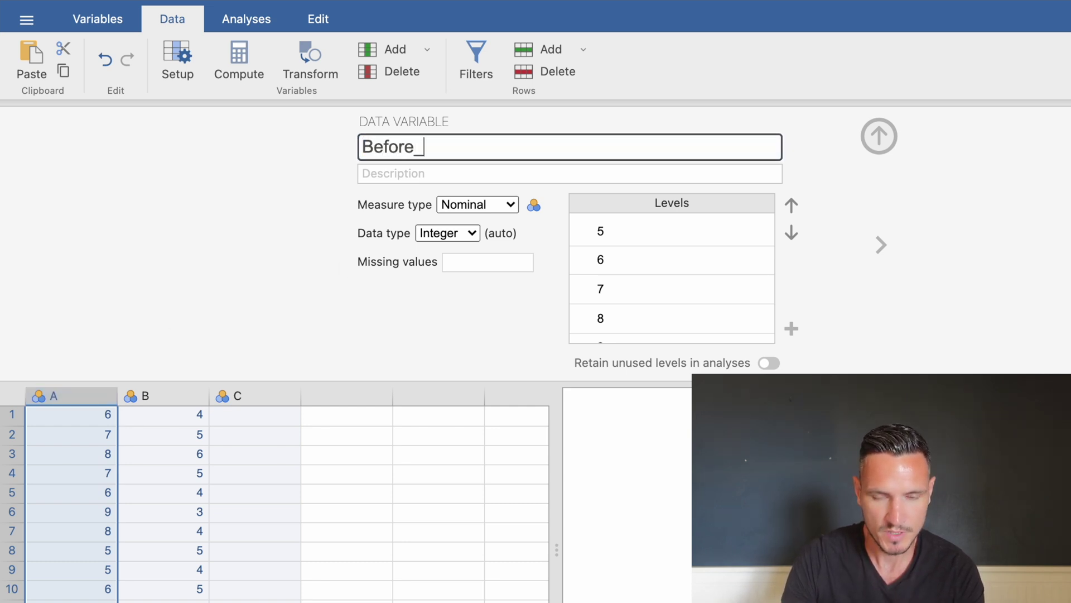
text( treatme)
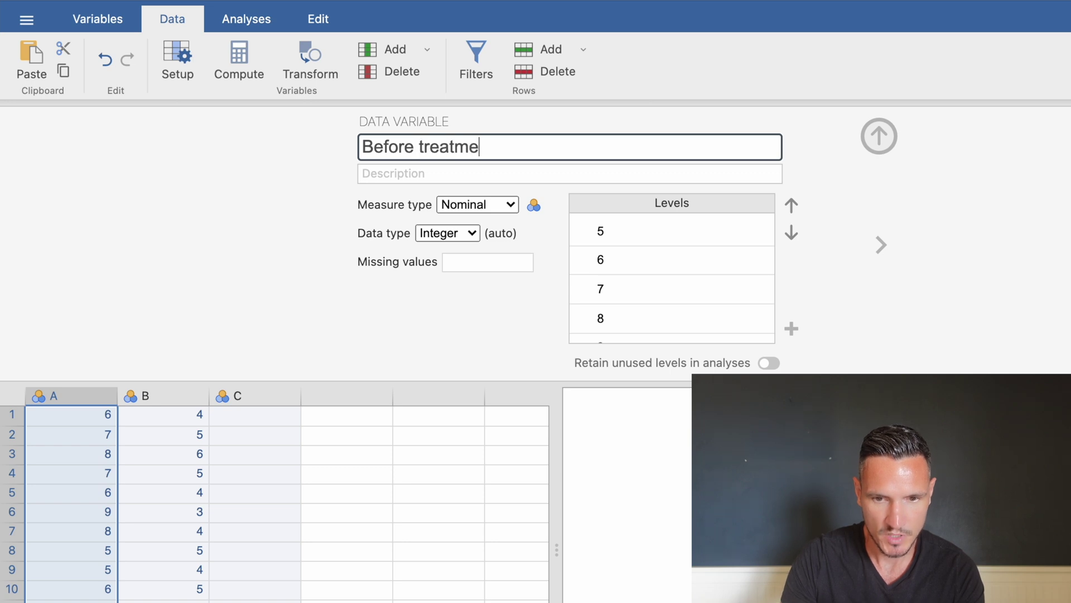
text(nt)
click(506, 205)
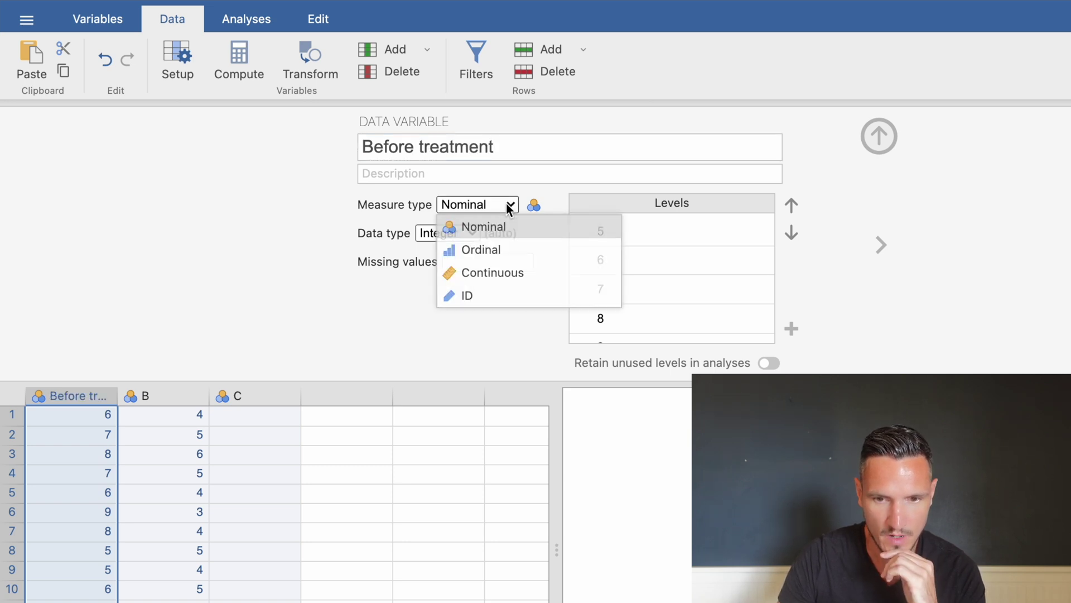
click(505, 272)
click(502, 203)
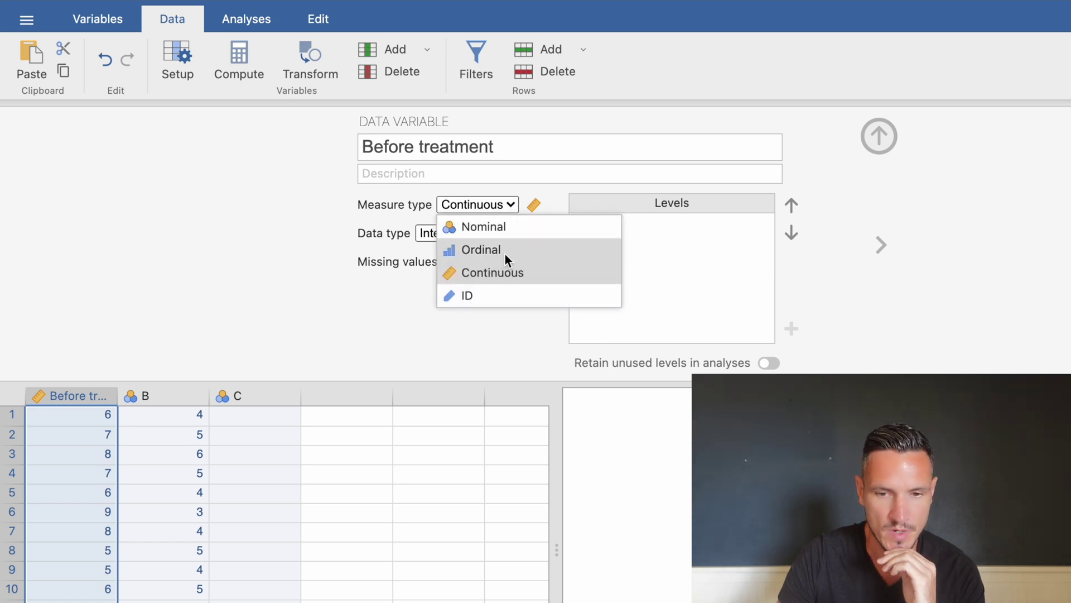
click(234, 257)
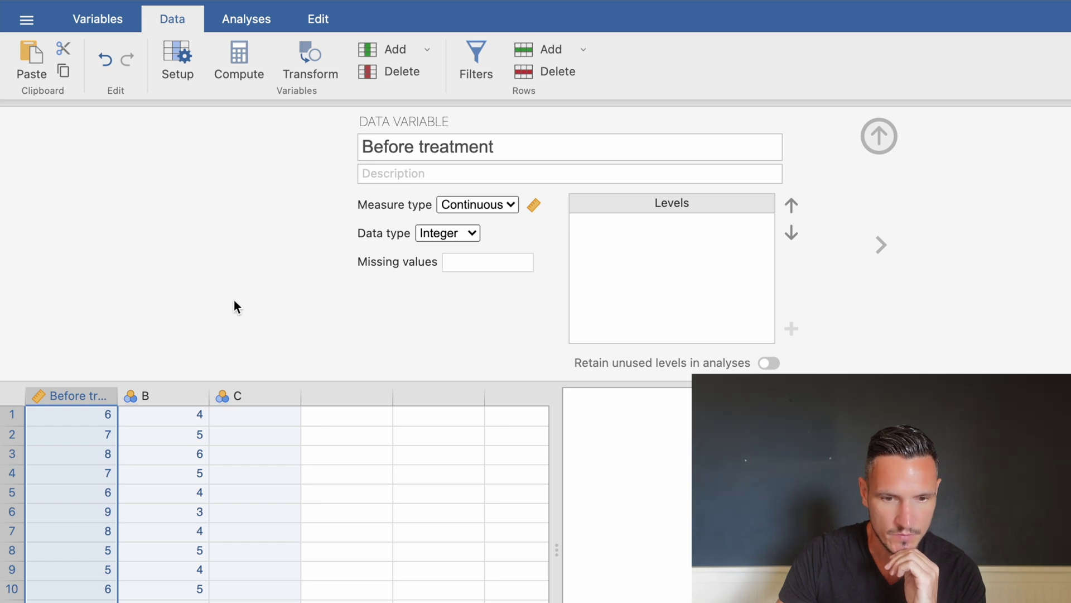
click(148, 398)
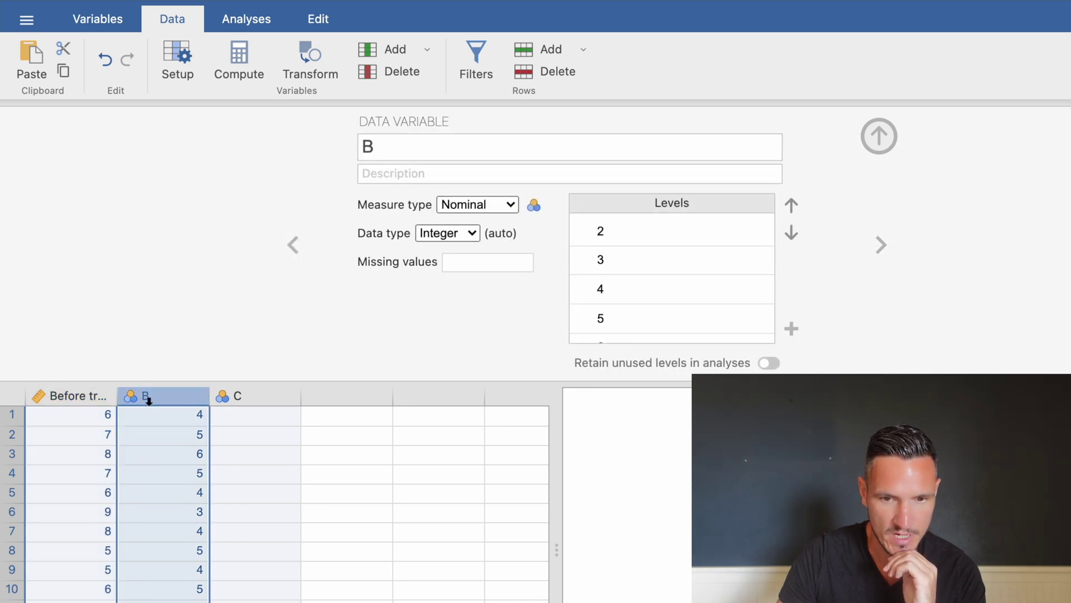
Rename column B to 'After treatment', make it Continuous, and return to Analyses.
double_click(375, 147)
text(A)
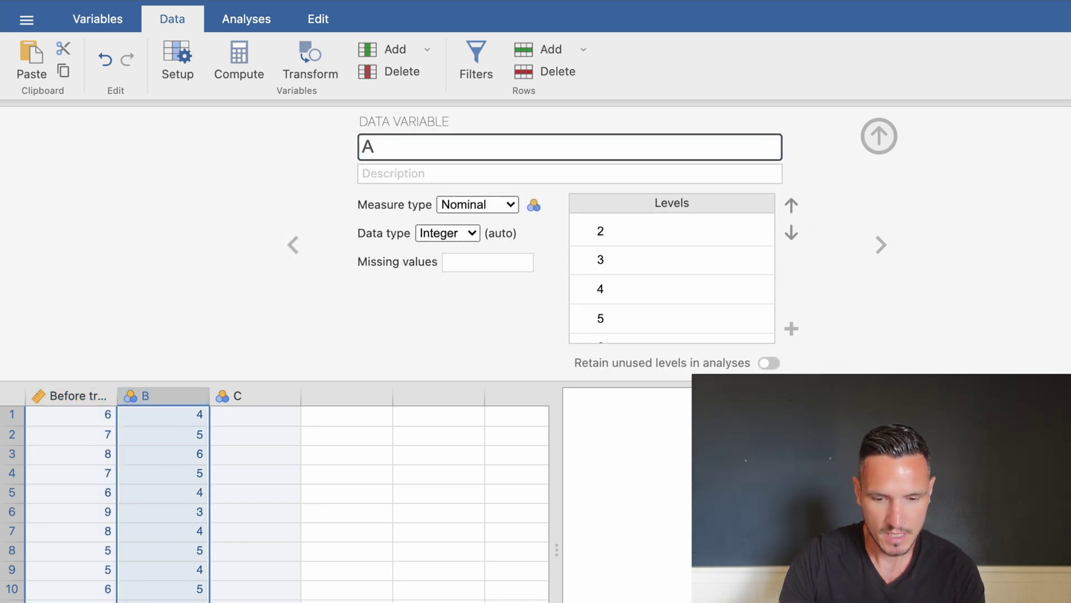
text(fter t)
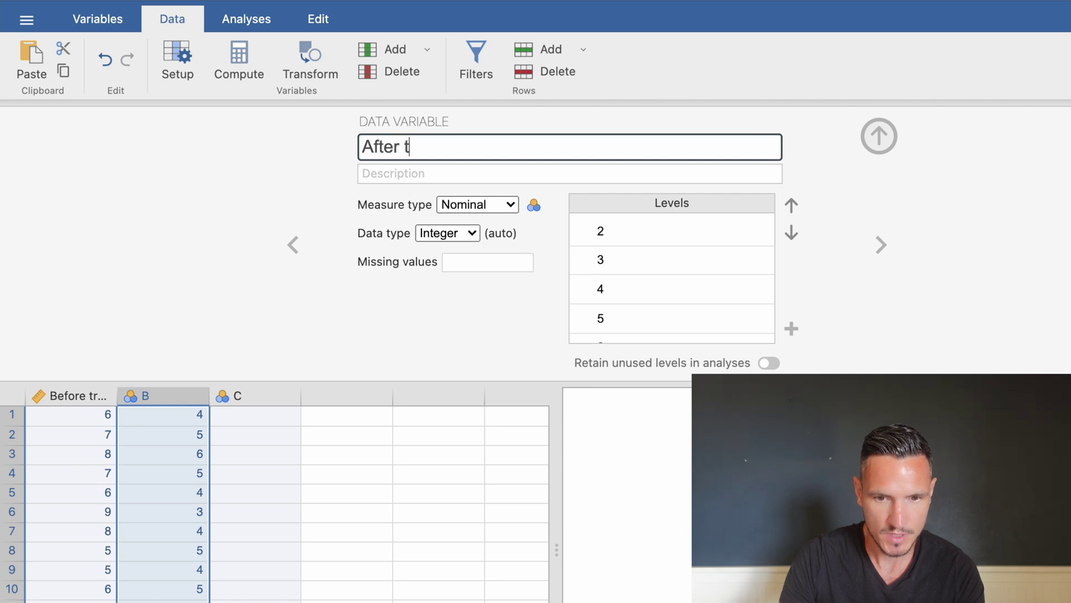
text(reatment)
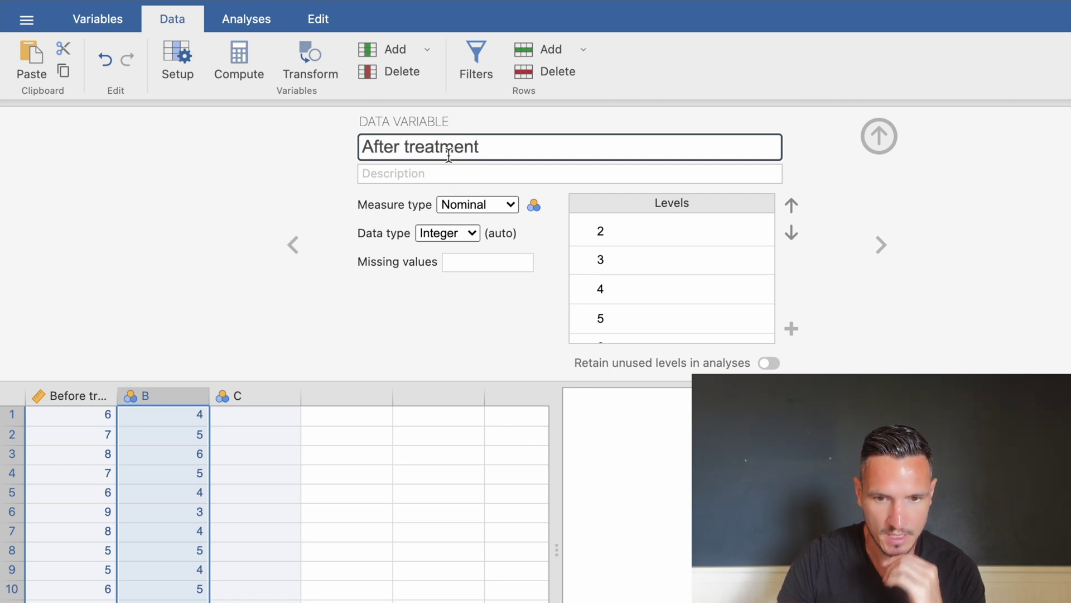
click(510, 204)
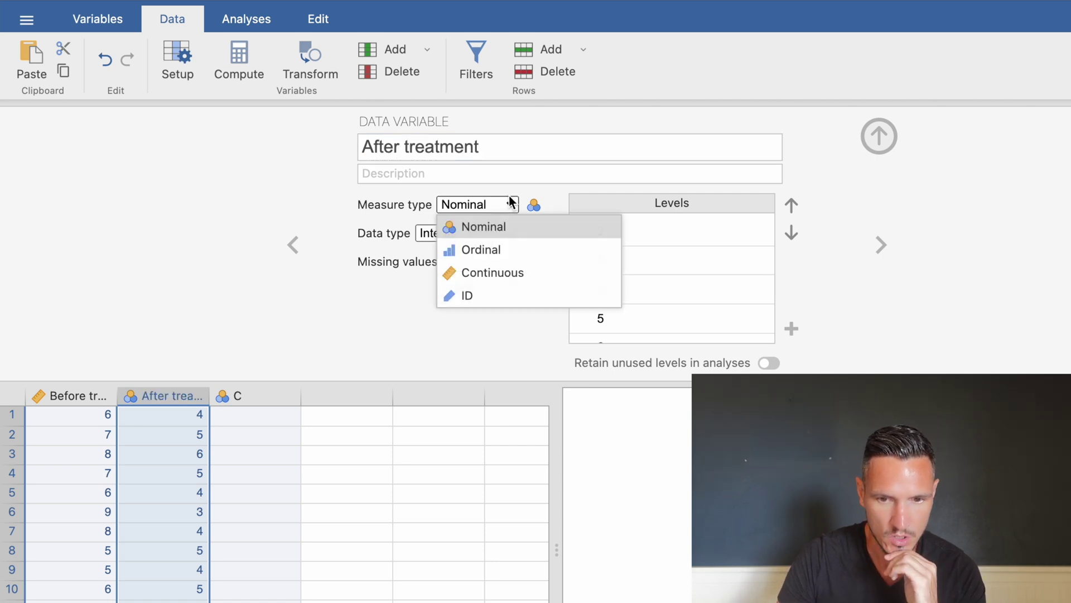
click(510, 275)
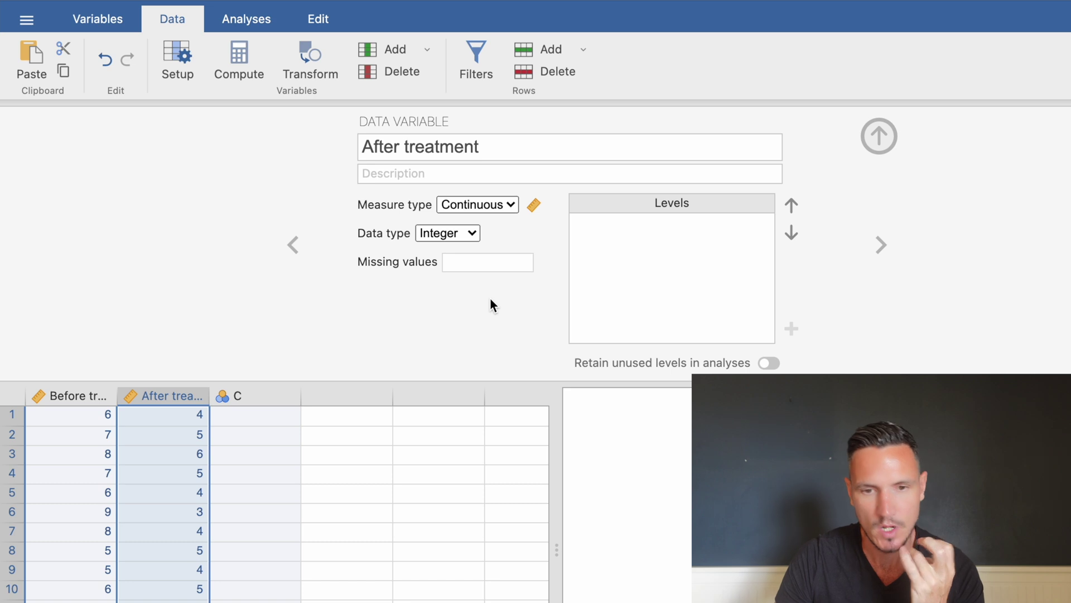
click(259, 24)
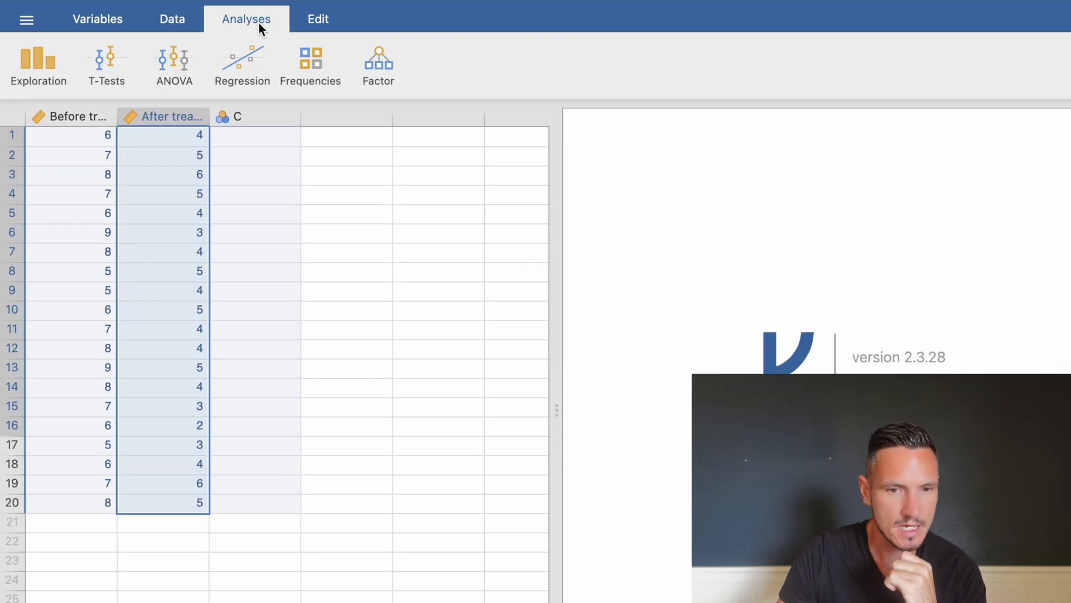
Start a Paired Samples T-Test pairing Before treatment with After treatment.
click(102, 58)
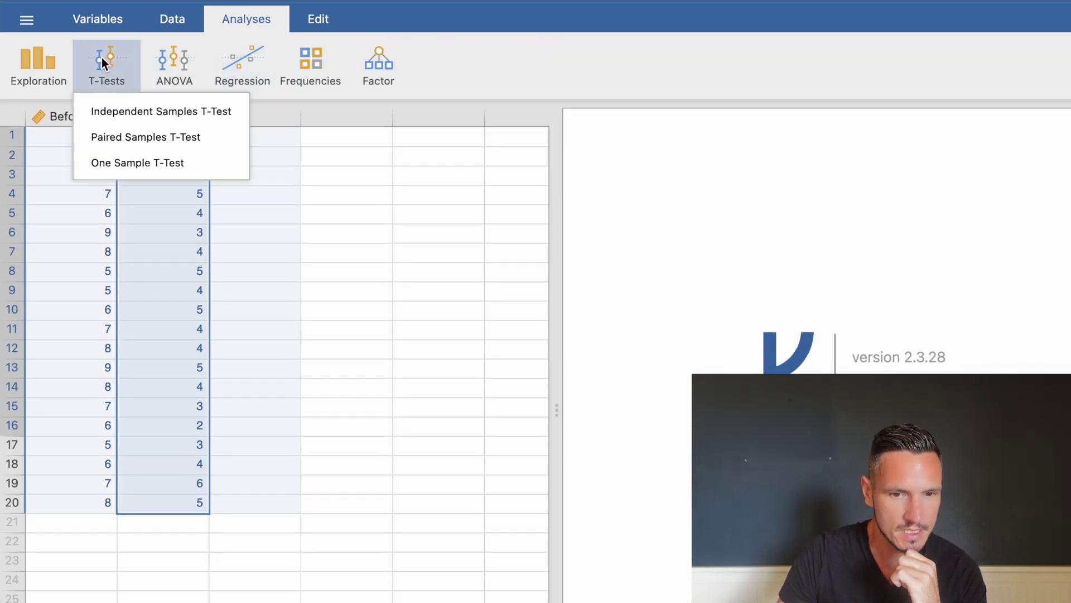
click(133, 139)
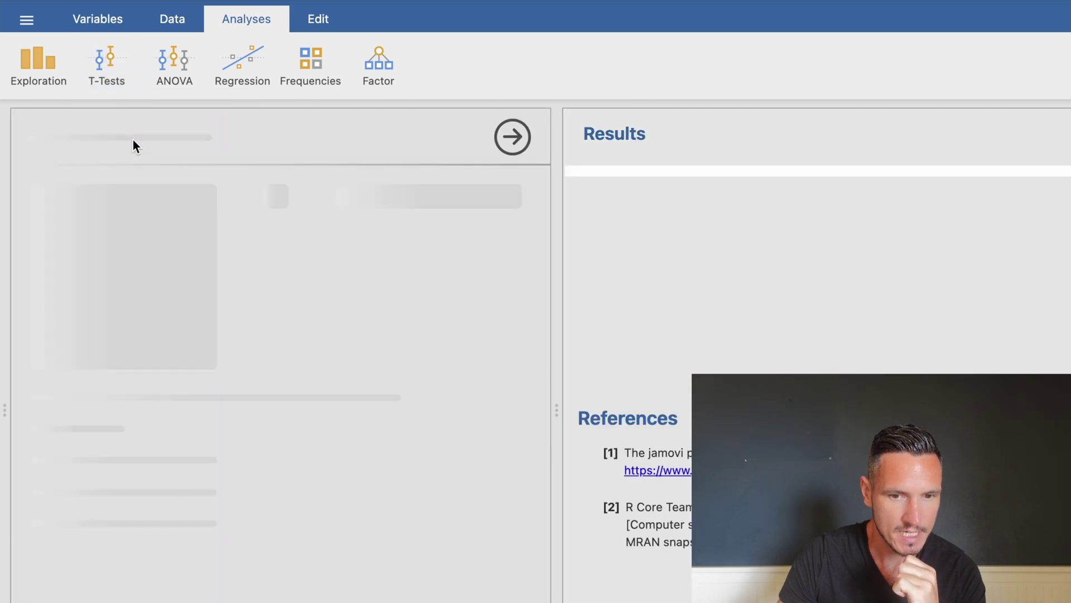
click(130, 193)
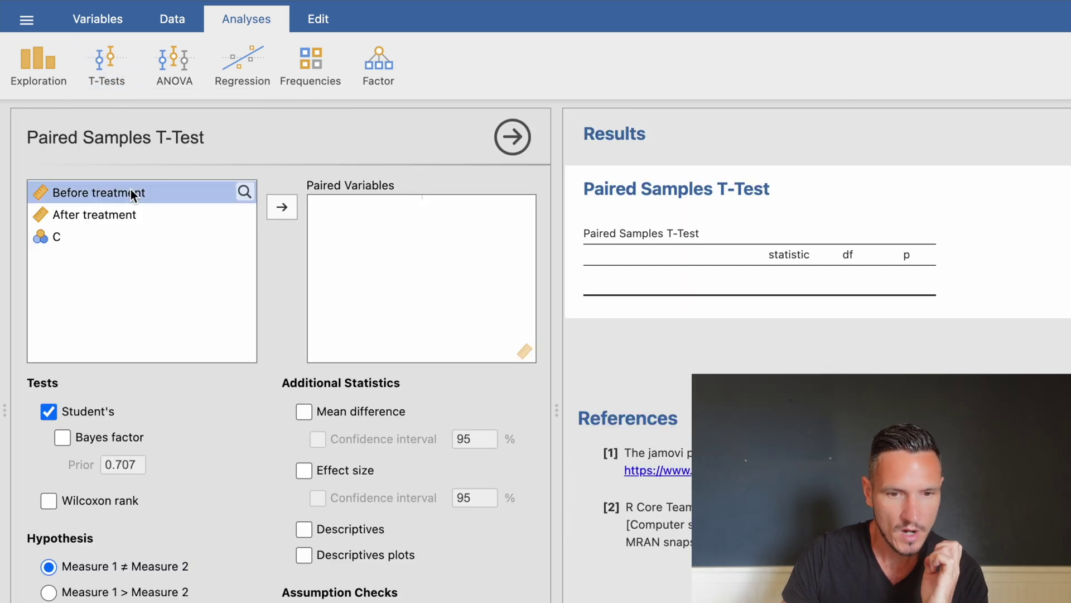
key(shift+Down)
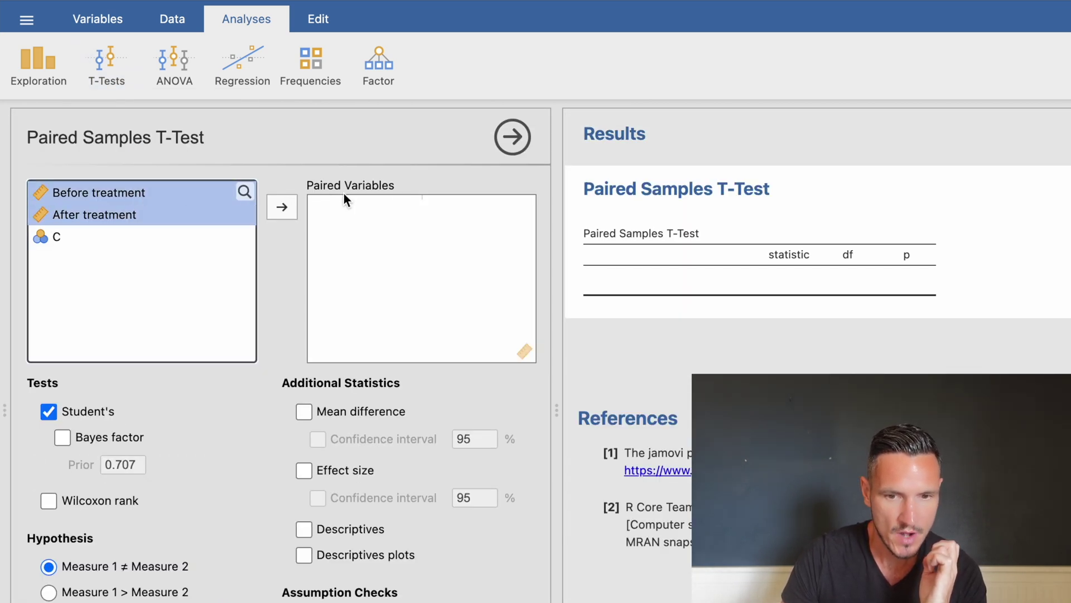
click(282, 209)
Replace Student's t with the Wilcoxon rank test and add effect size and descriptives.
scroll(281, 348, down, 1)
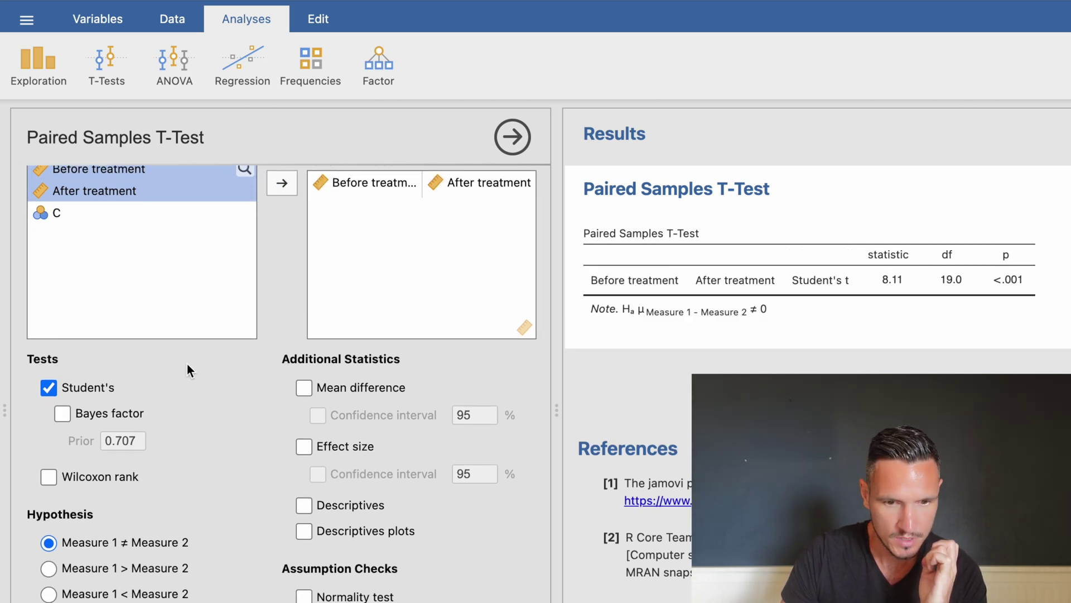
click(49, 390)
click(49, 476)
scroll(163, 366, down, 1)
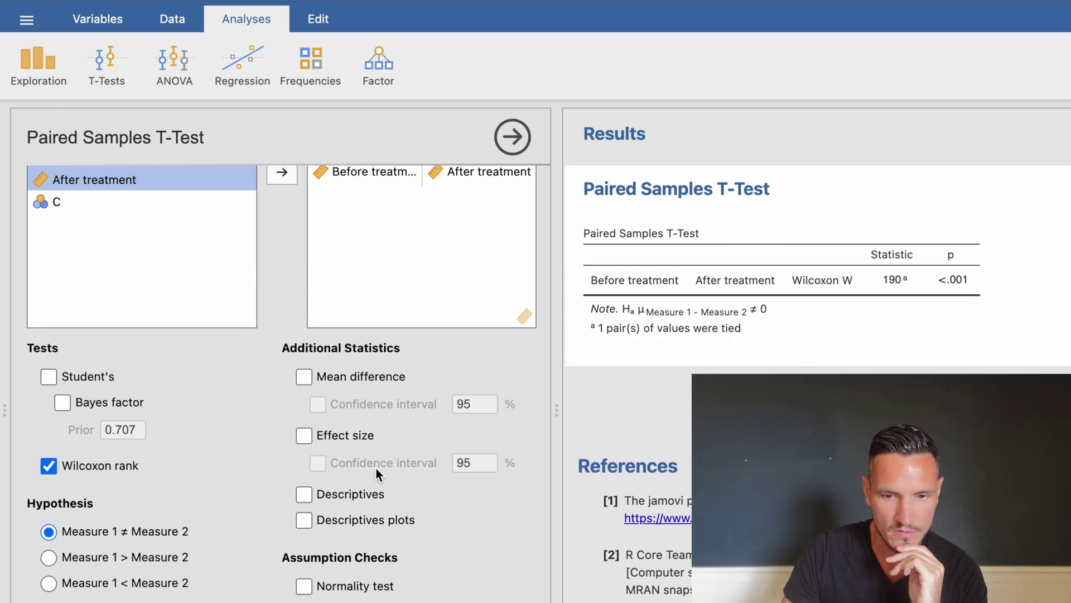
click(305, 434)
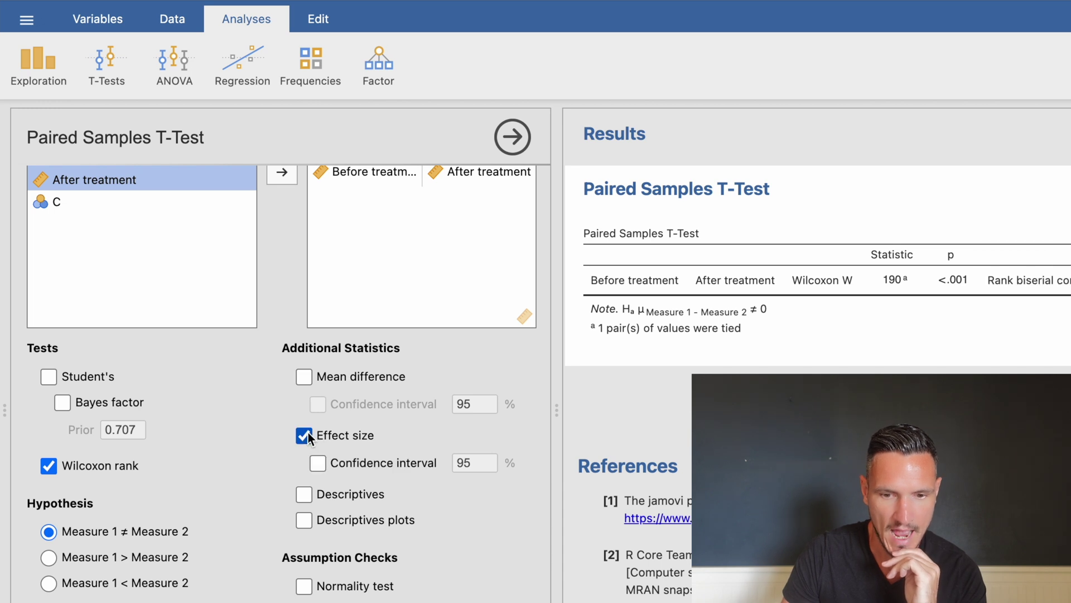
click(304, 493)
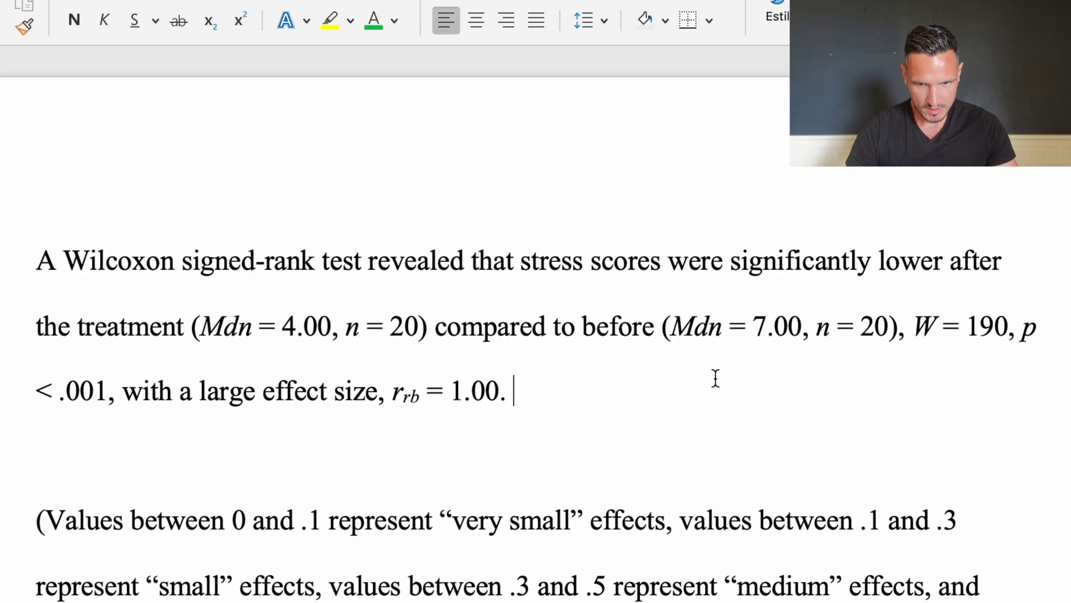
drag(37, 258, 209, 267)
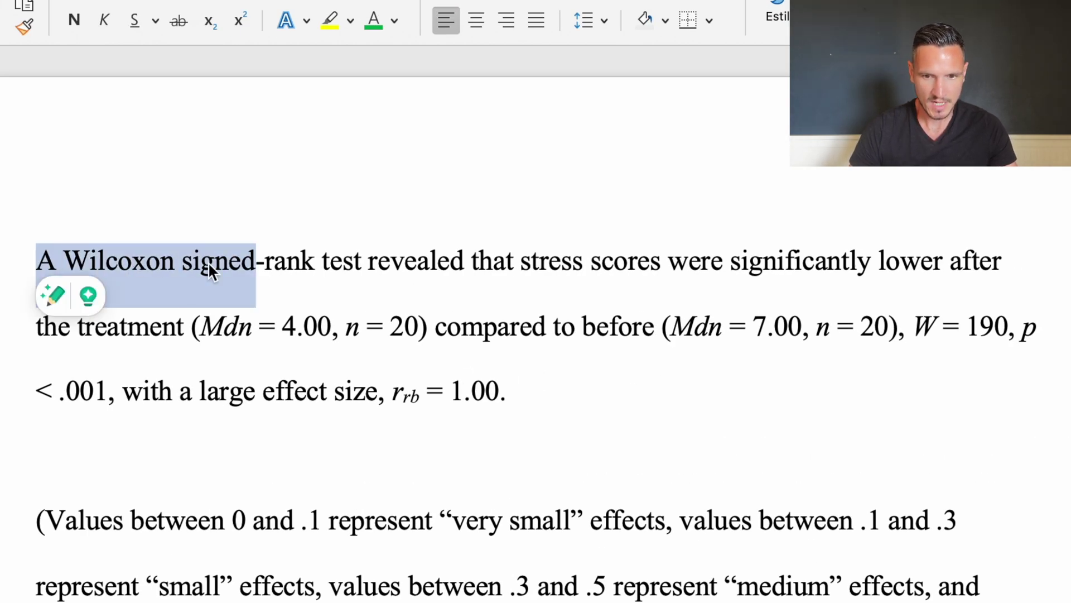
key(shift+Right)
key(shift+Right)
key(shift+Right)
key(shift+Right)
key(shift+Right)
key(shift+Right)
key(shift+Right)
key(shift+Right)
key(shift+Right)
key(shift+Right)
key(shift+Right)
key(shift+Right)
key(shift+Right)
key(shift+Right)
key(shift+Right)
key(shift+Right)
key(shift+Right)
key(shift+Right)
key(shift+Right)
key(shift+Right)
key(shift+Right)
key(shift+Right)
key(shift+Right)
key(shift+Right)
key(shift+Right)
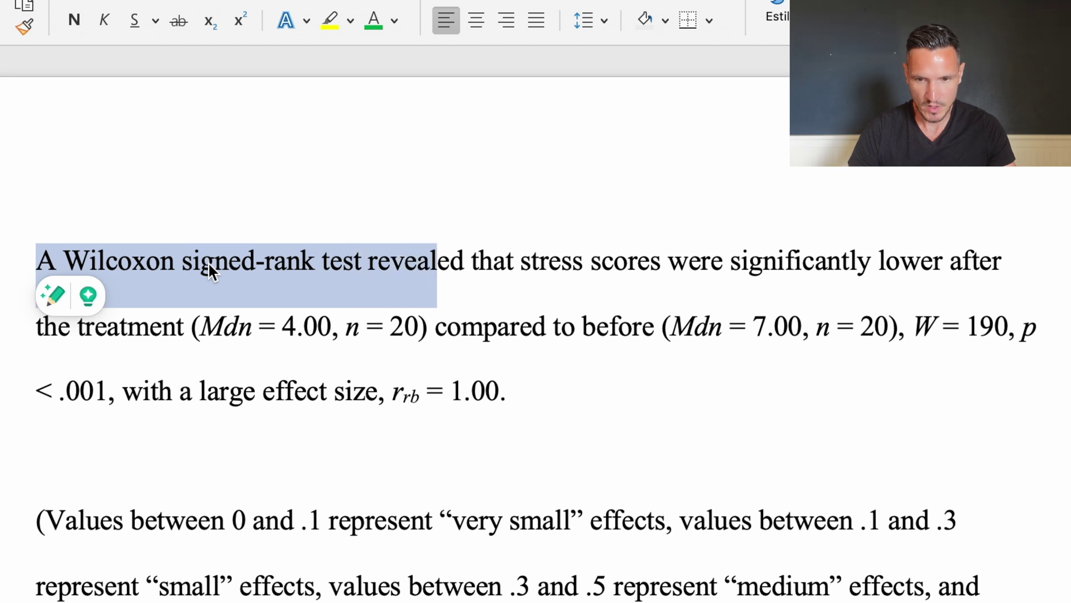
key(shift+Right)
key(shift+Right)
key(shift+Right)
key(shift+Right)
key(shift+Right)
key(shift+Right)
key(shift+Right)
key(shift+Right)
key(shift+Right)
key(shift+Right)
key(shift+Right)
key(shift+Right)
key(shift+Right)
key(shift+Right)
key(shift+Right)
key(shift+Right)
key(shift+Right)
key(shift+Right)
key(shift+Right)
key(shift+Right)
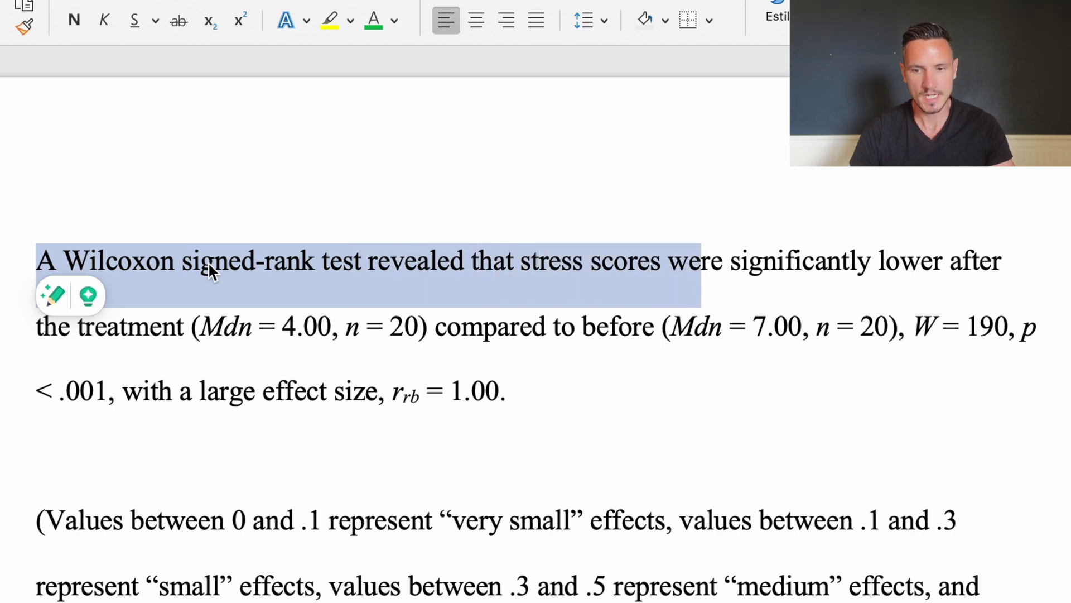
key(shift+Right)
key(shift+Right)
key(shift+Right)
key(shift+Right)
key(shift+Right)
key(shift+Right)
key(shift+Right)
key(shift+Right)
key(shift+Right)
key(shift+Right)
key(shift+Right)
key(shift+Right)
key(shift+Right)
key(shift+Right)
key(shift+Right)
key(shift+Right)
key(shift+Right)
key(shift+Right)
key(shift+Right)
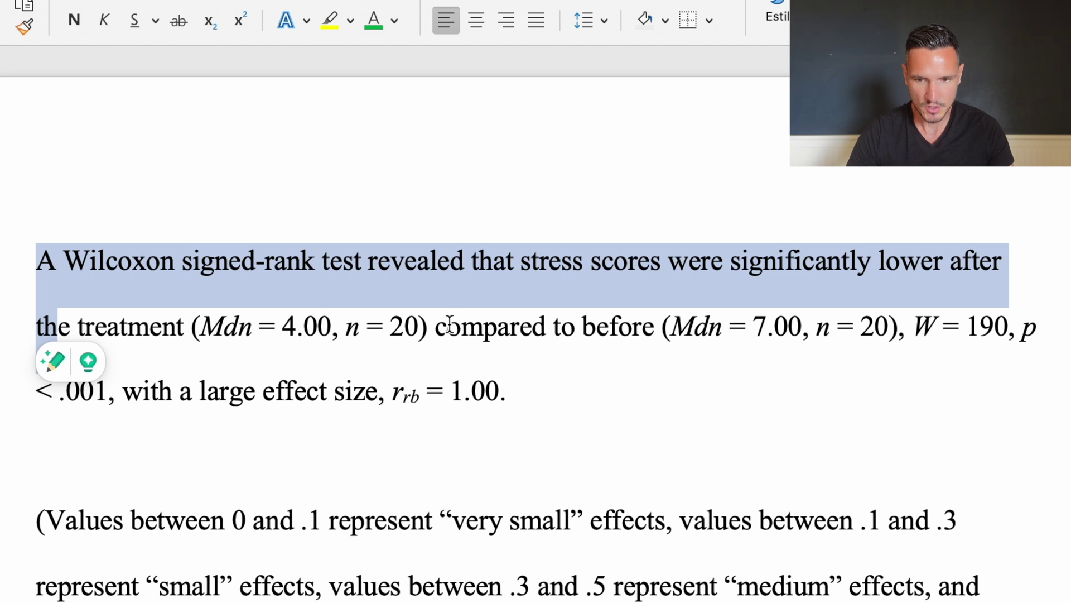
drag(438, 325, 580, 328)
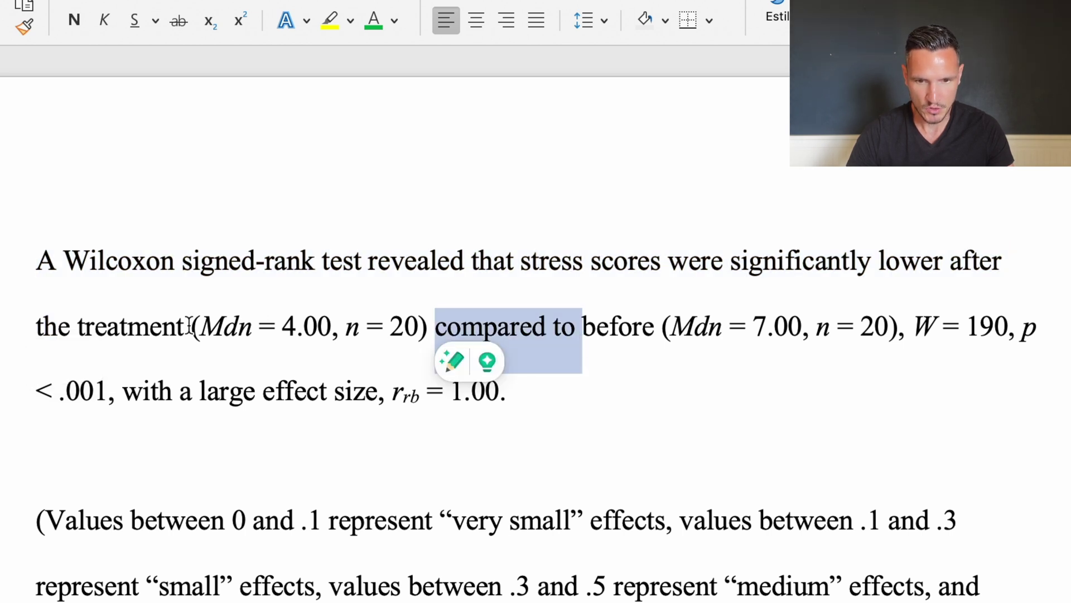
drag(191, 326, 889, 323)
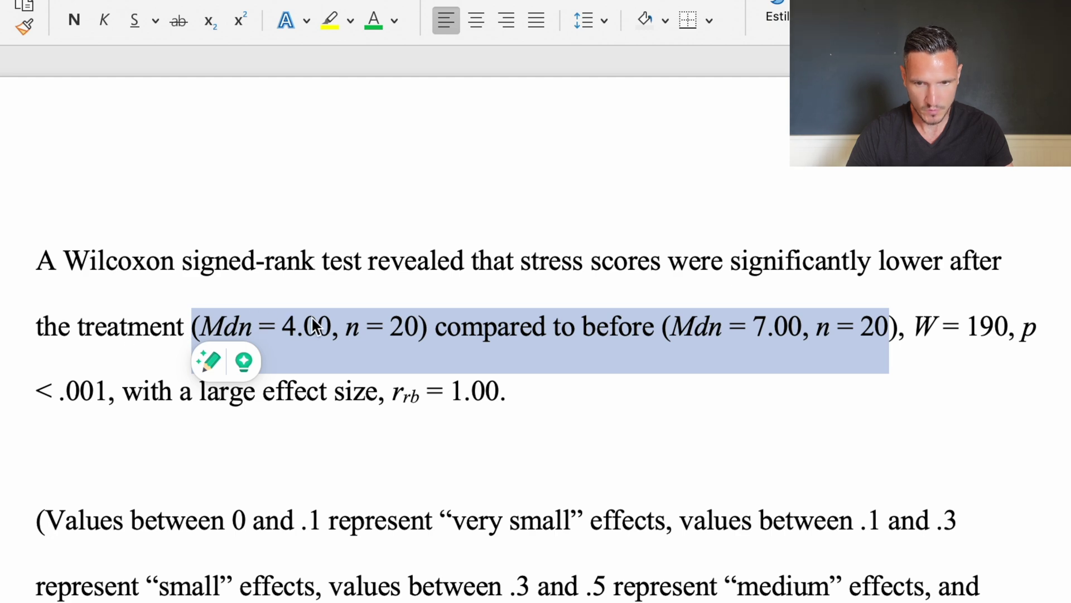
click(747, 328)
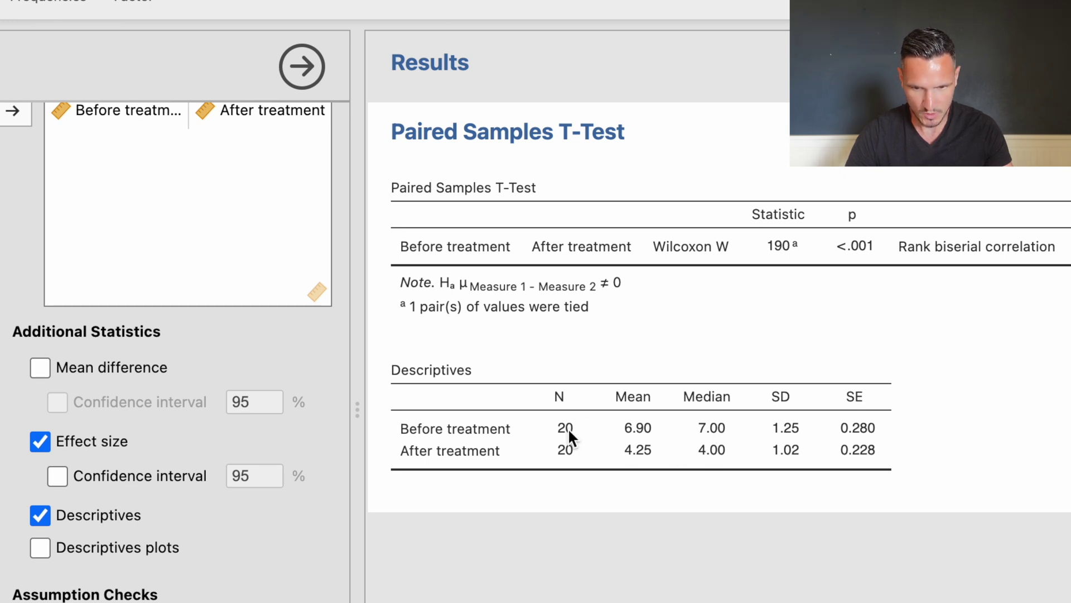
key(super+Tab)
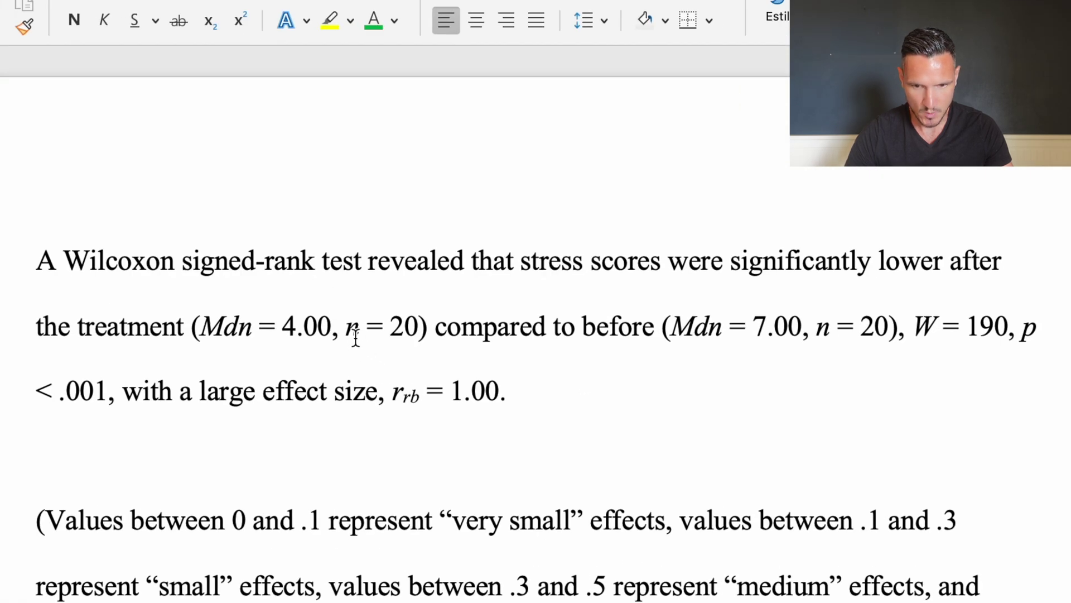
drag(347, 330, 418, 330)
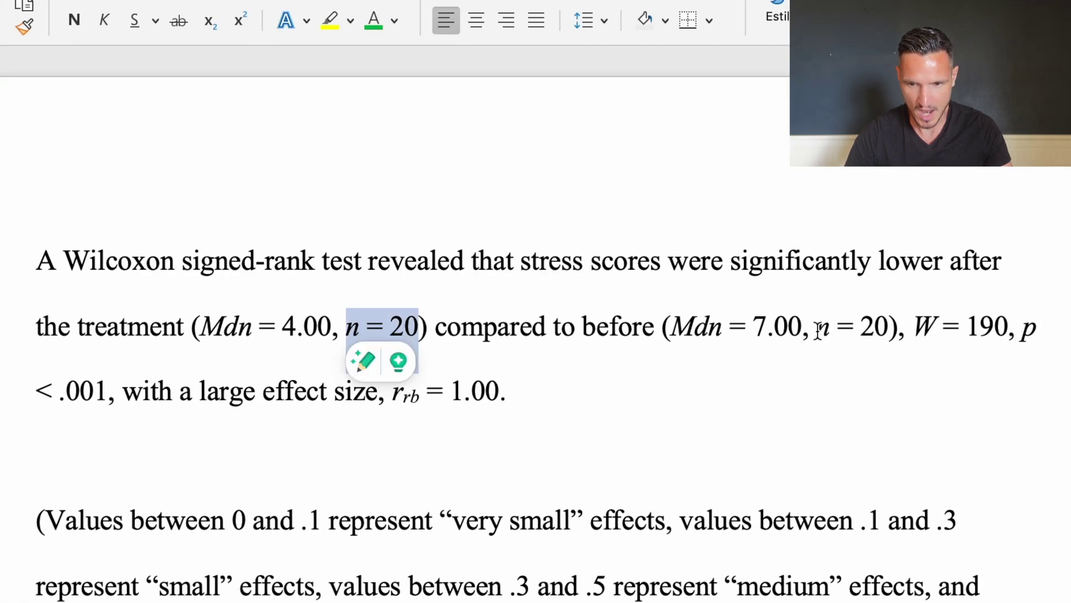
drag(816, 329, 889, 329)
click(855, 393)
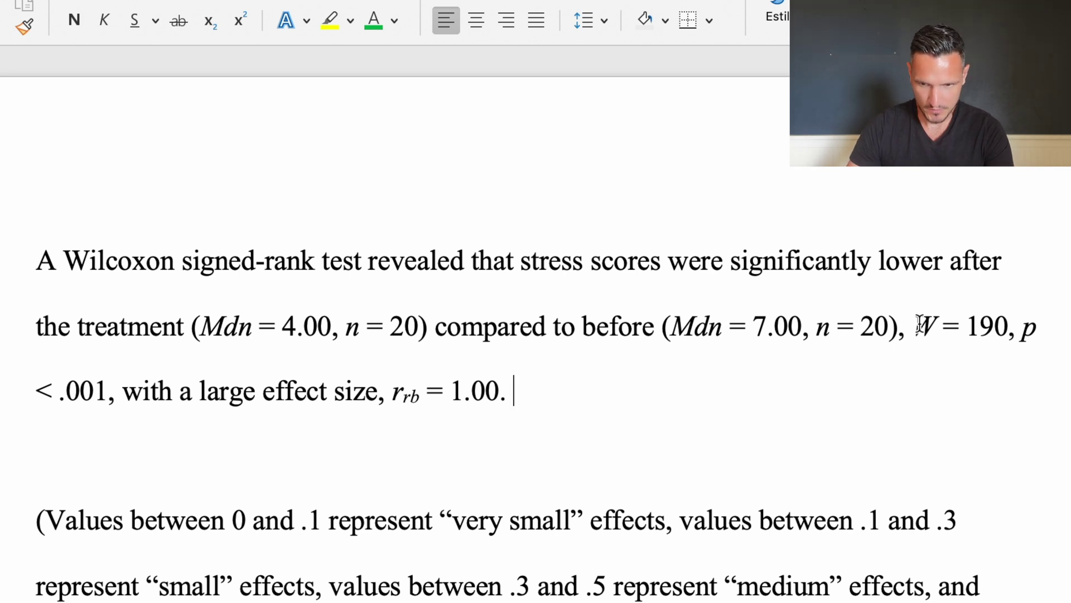
drag(918, 325, 941, 326)
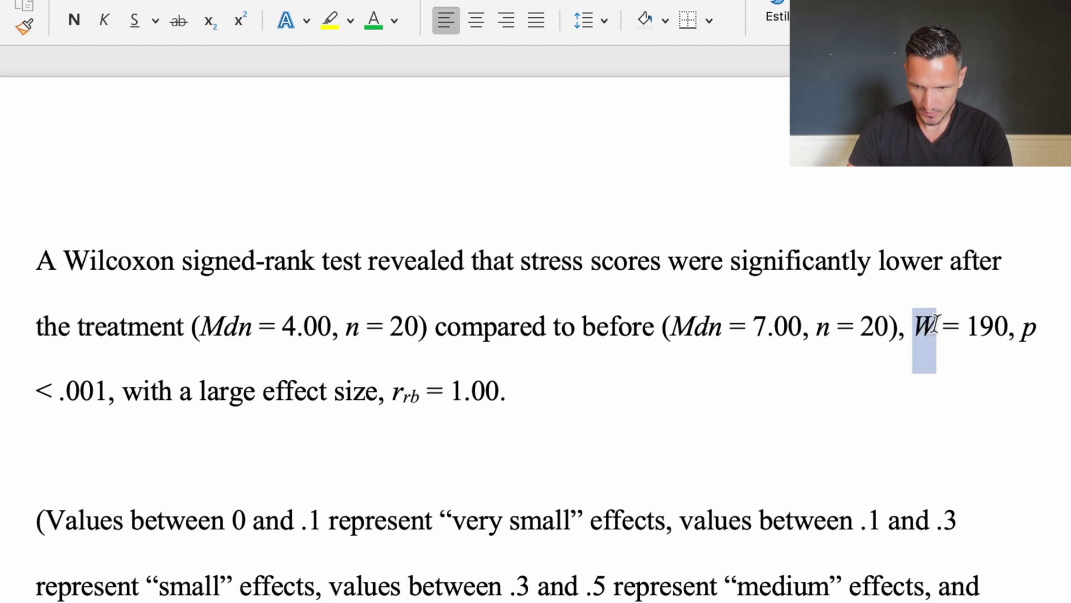
drag(964, 324, 1007, 326)
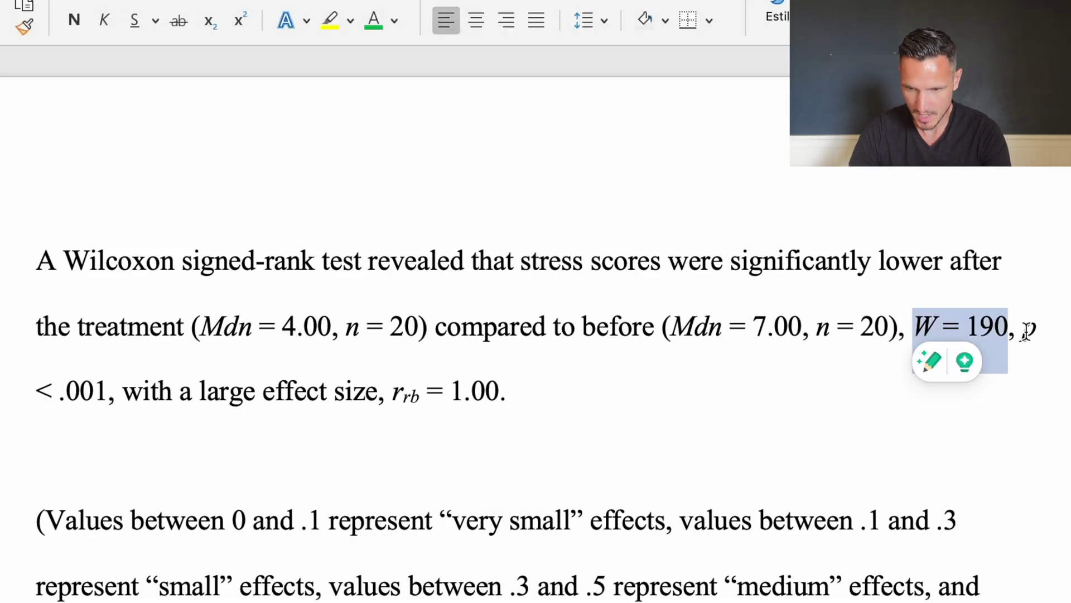
drag(1025, 330, 113, 407)
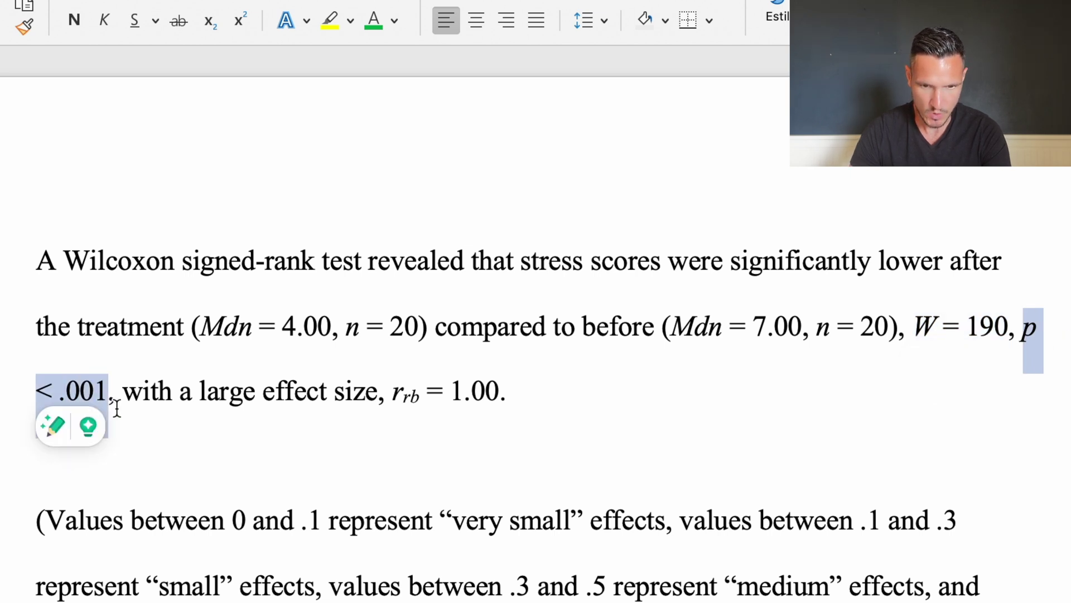
click(212, 444)
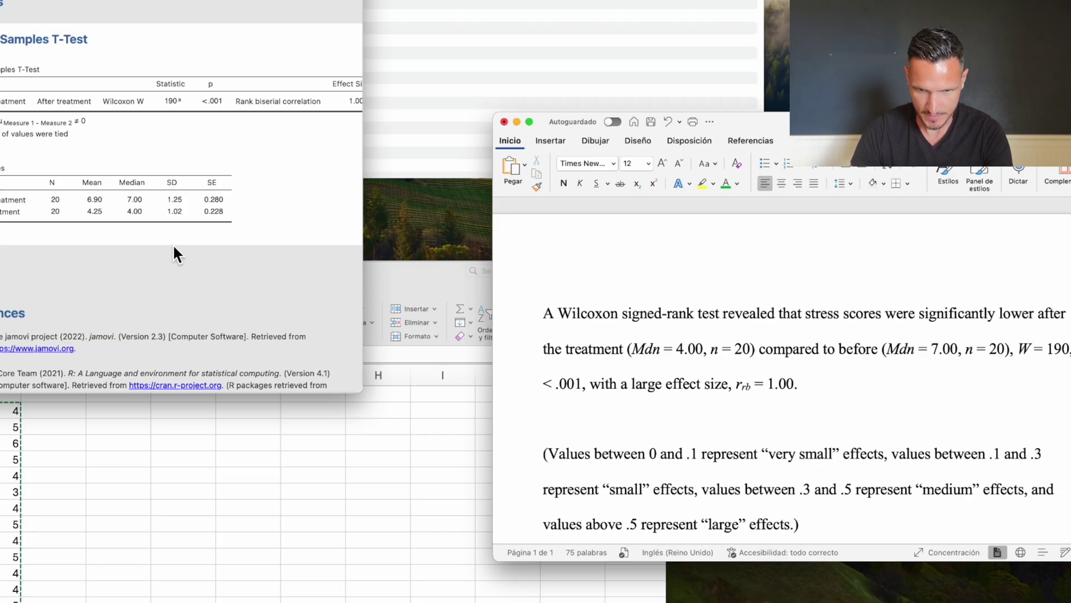
click(174, 247)
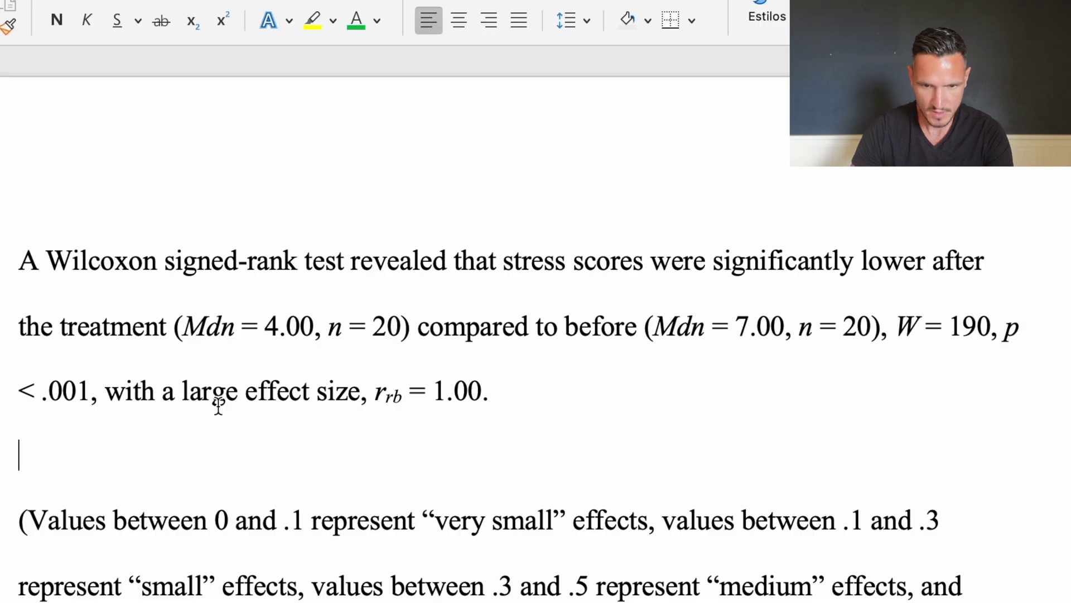
drag(107, 392, 506, 394)
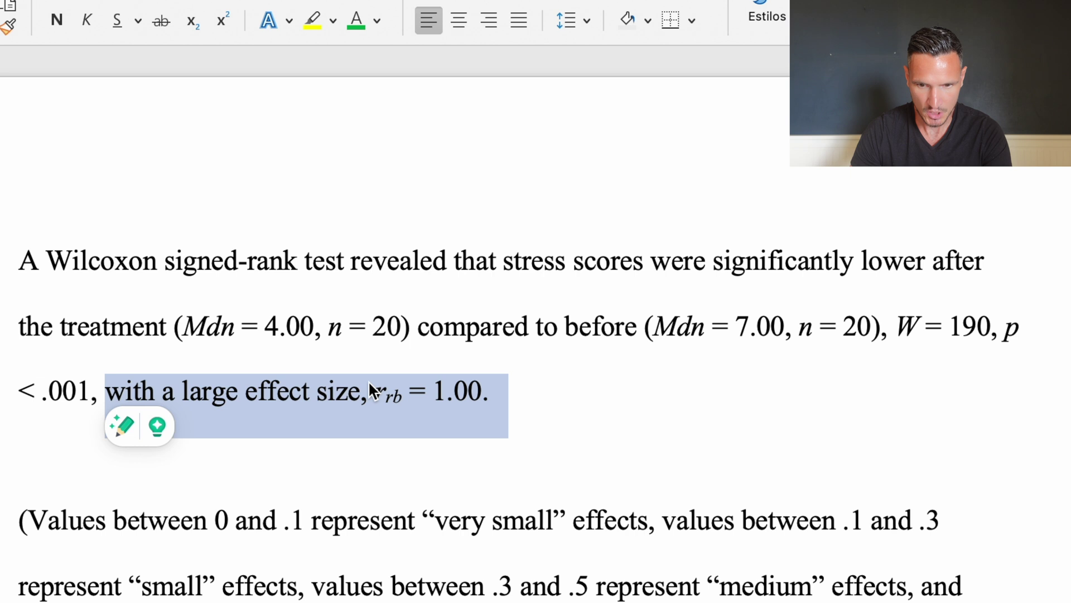
click(520, 390)
scroll(583, 507, down, 3)
click(573, 523)
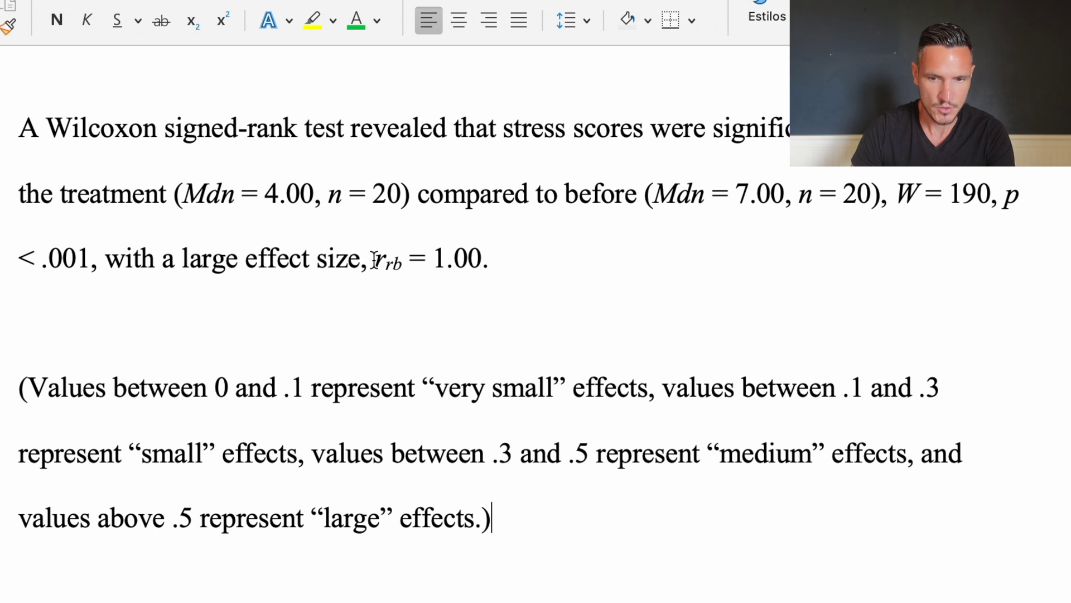
drag(373, 258, 482, 261)
drag(435, 388, 553, 387)
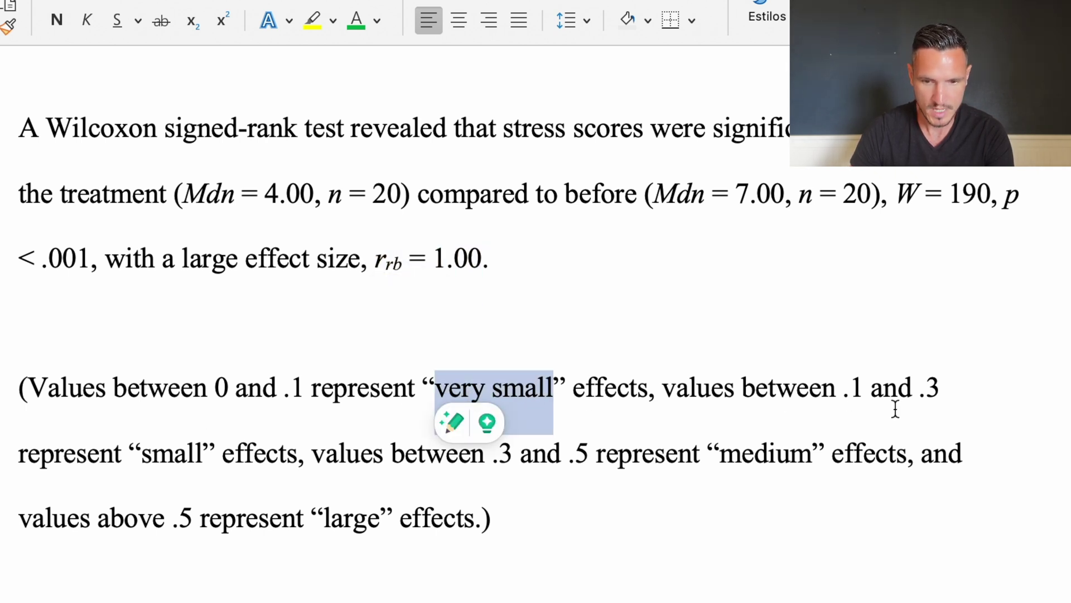
drag(26, 388, 597, 523)
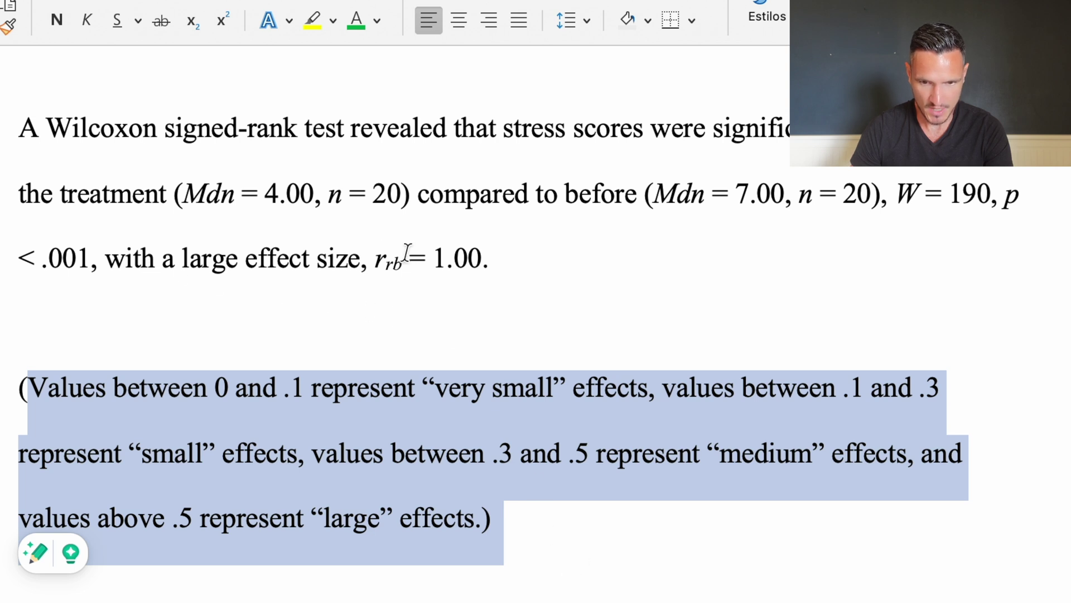
click(585, 561)
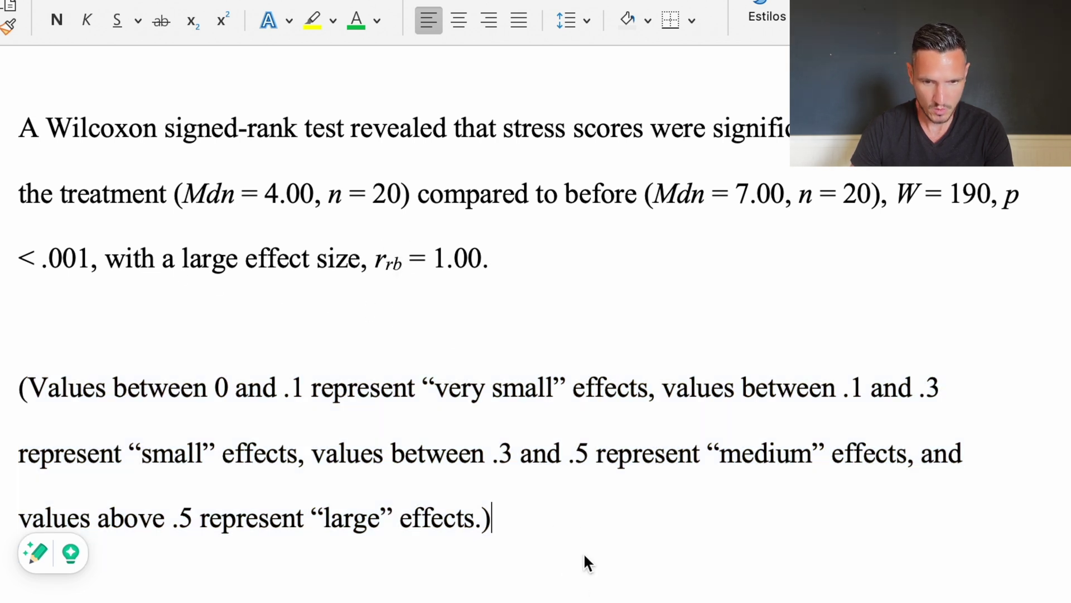
drag(29, 387, 296, 389)
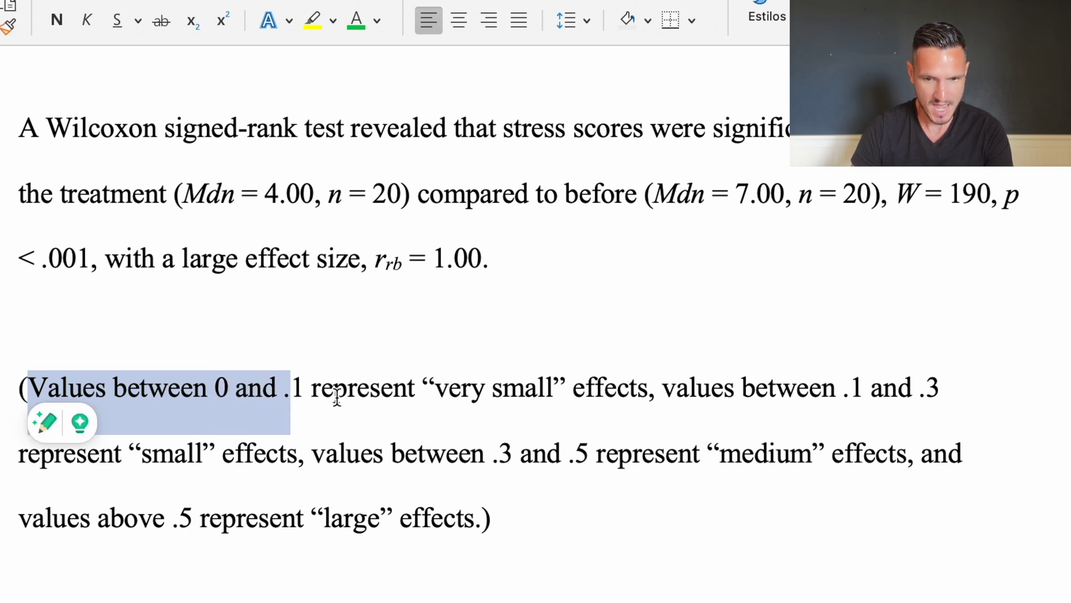
drag(316, 393, 653, 390)
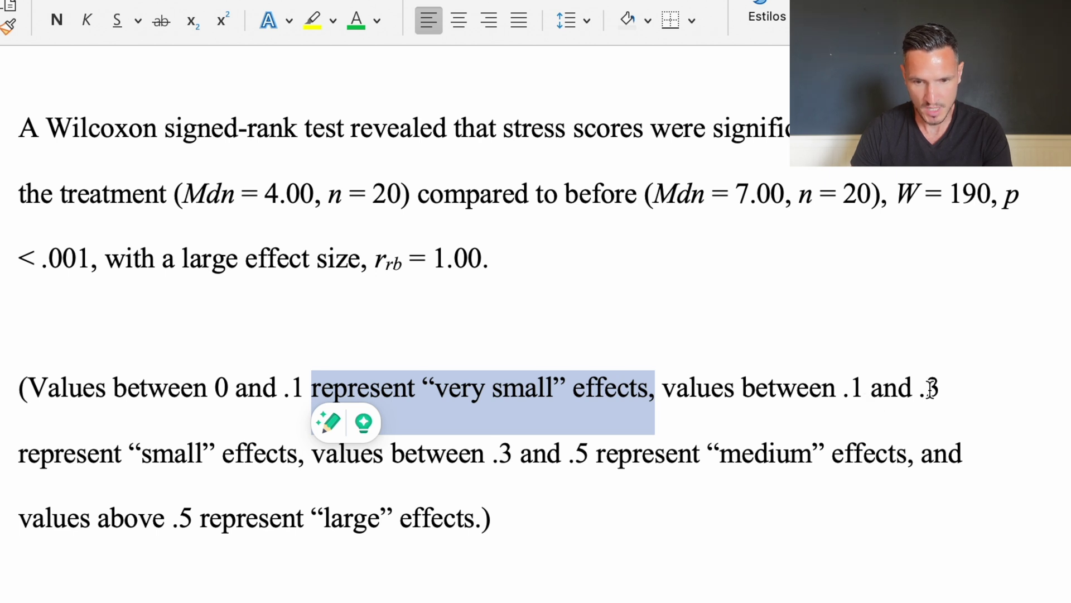
click(174, 454)
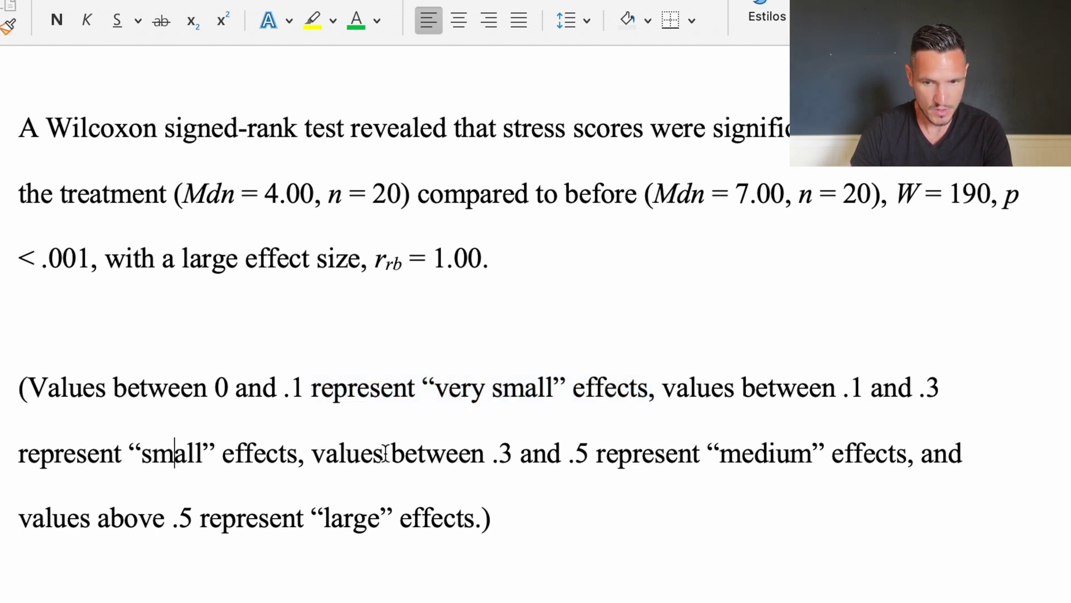
drag(494, 453, 878, 455)
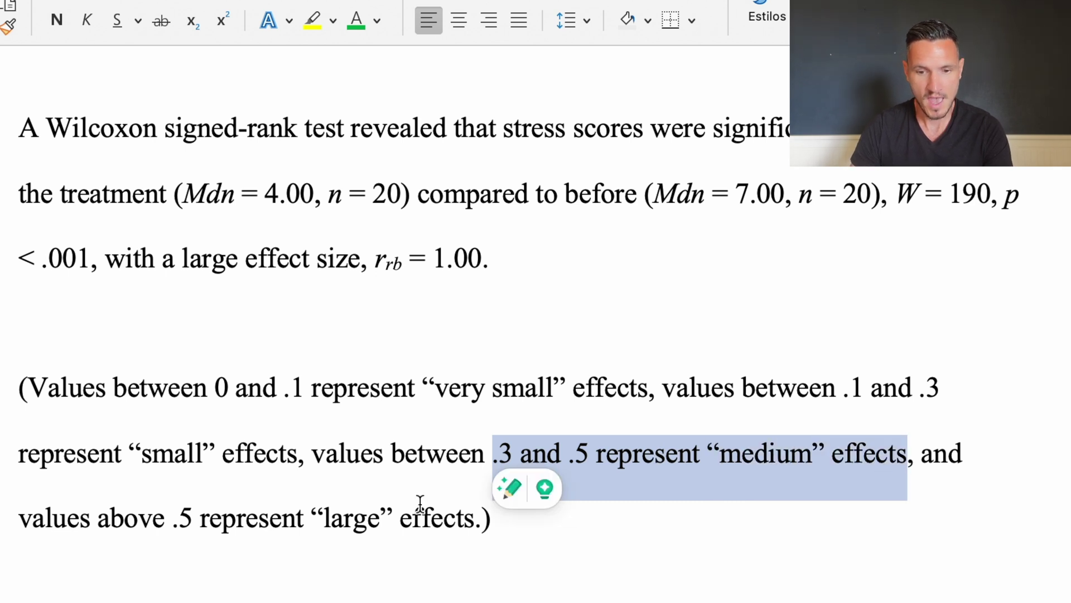
drag(178, 524, 473, 519)
click(599, 523)
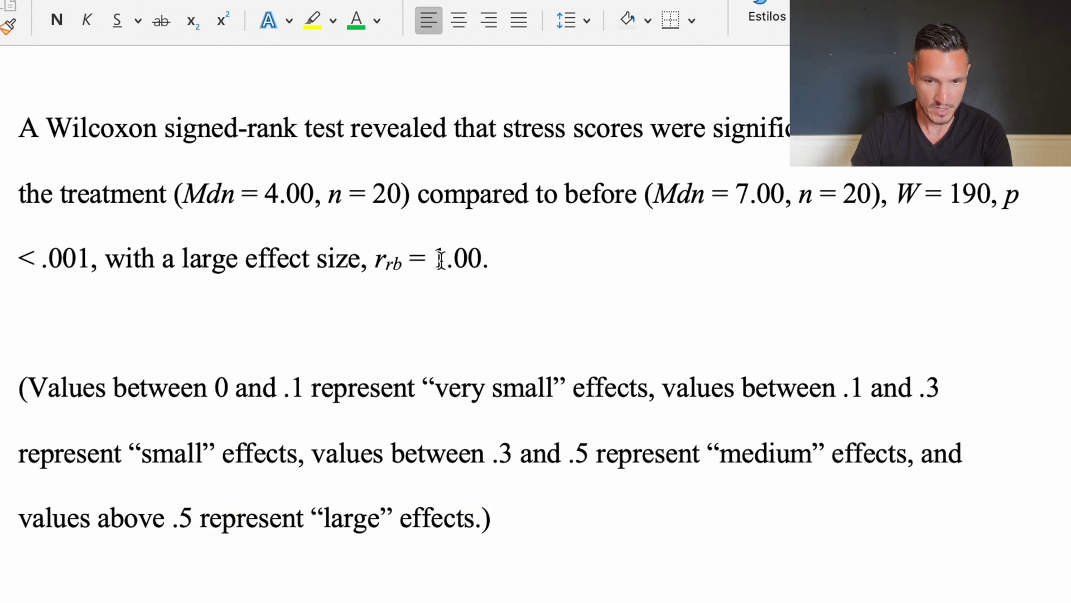